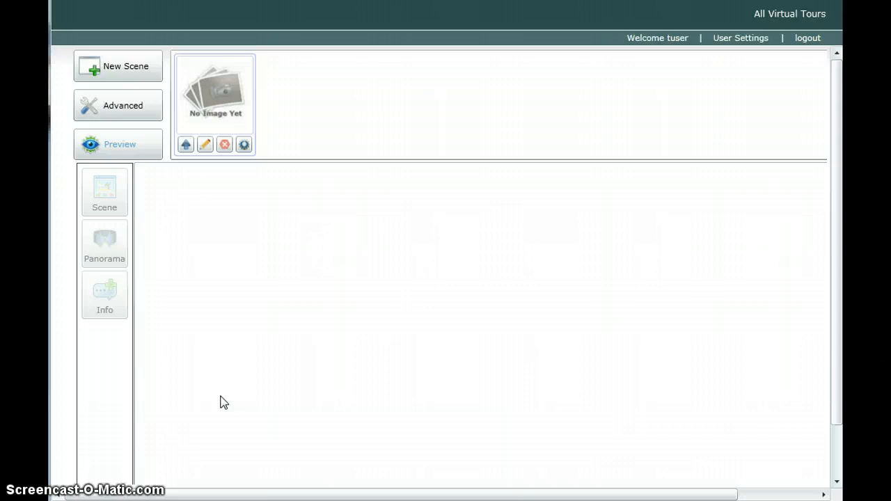
Step: Load the image 1- outside.jpg into the first, empty scene and open that scene in the editing area
{"action": "left_click", "coordinate": [209, 103]}
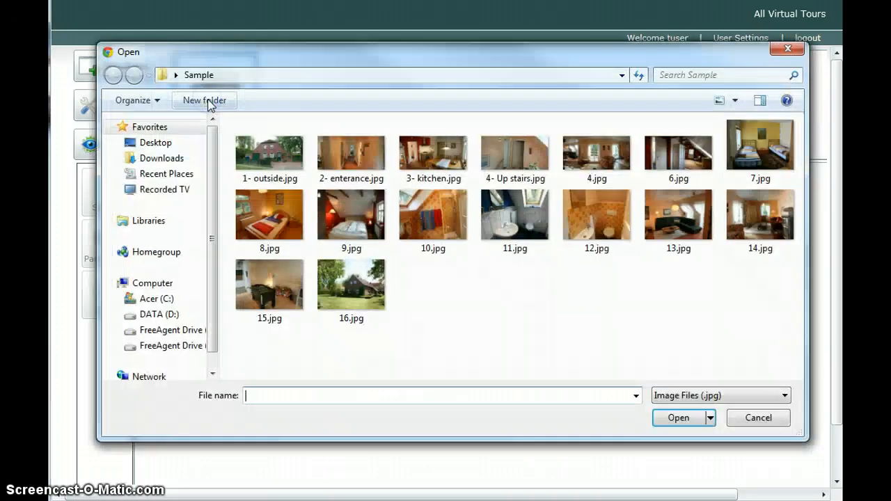
{"action": "left_click", "coordinate": [245, 159]}
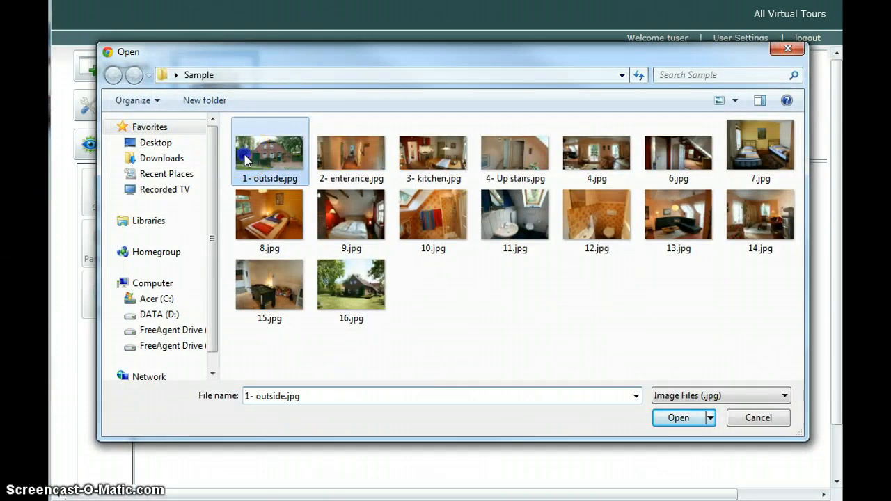
{"action": "left_click", "coordinate": [677, 417]}
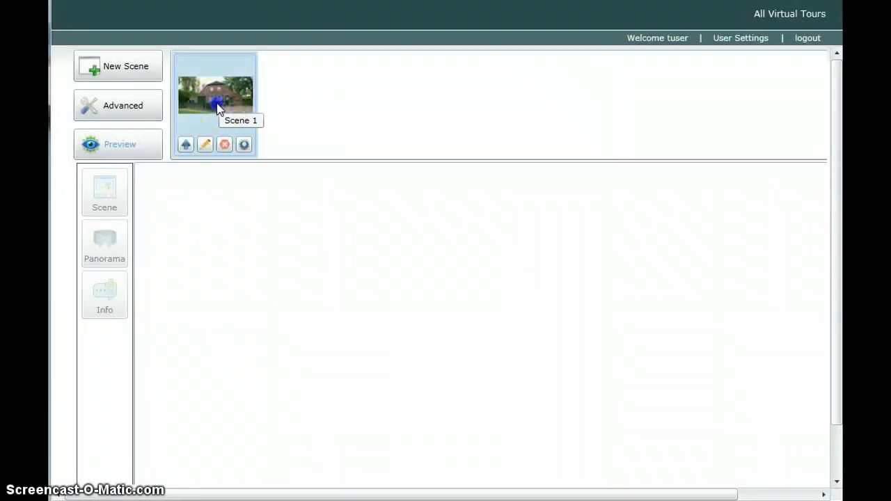
{"action": "left_click", "coordinate": [219, 108]}
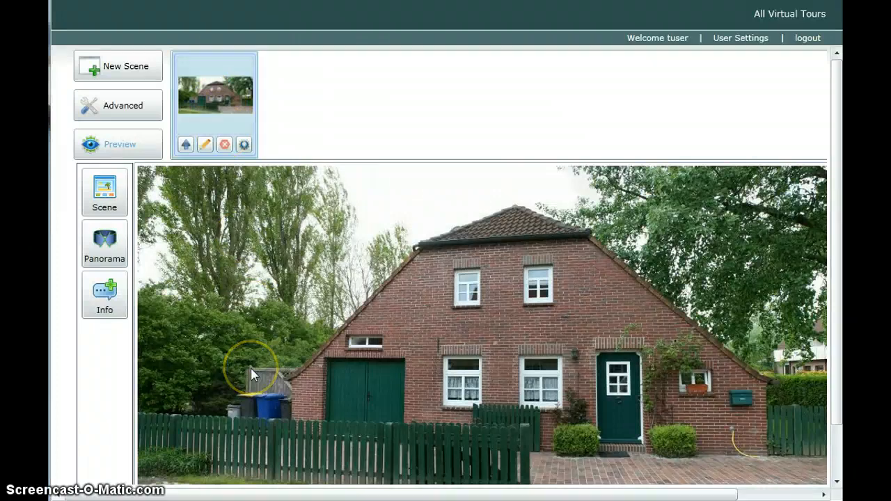
Step: Change the first scene's title to Outside in its advanced properties and update the scene
{"action": "left_click", "coordinate": [244, 147]}
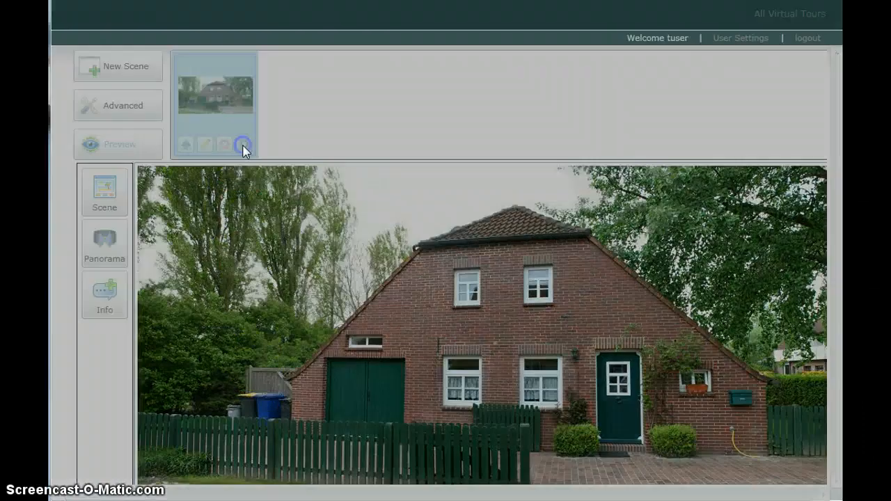
{"action": "left_click", "coordinate": [388, 206]}
{"action": "left_click_drag", "start_coordinate": [410, 212], "coordinate": [299, 205]}
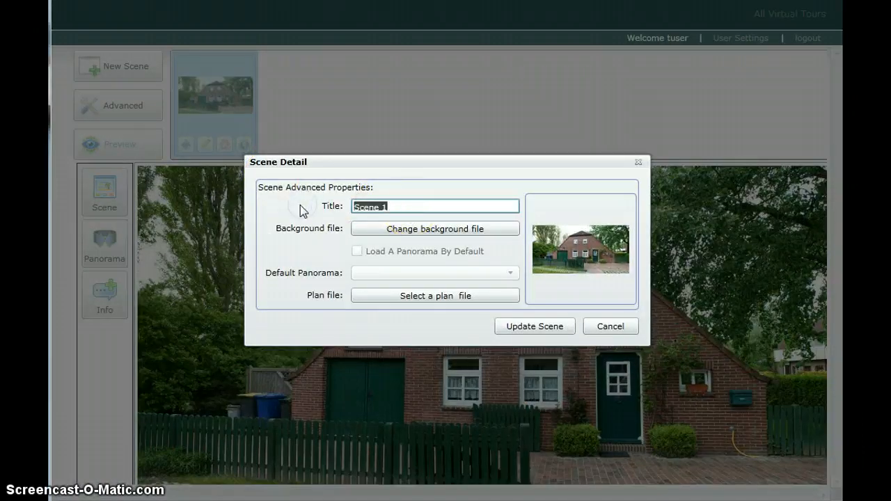
{"action": "type", "text": "Outside"}
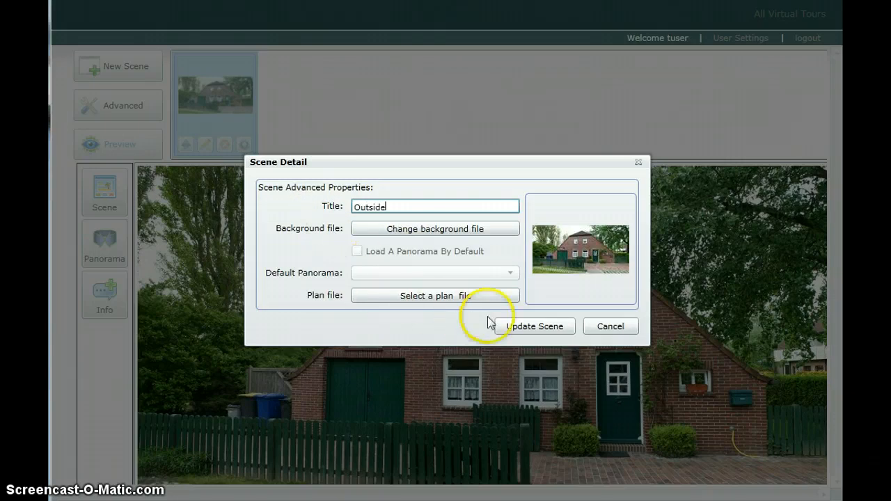
{"action": "left_click", "coordinate": [515, 332]}
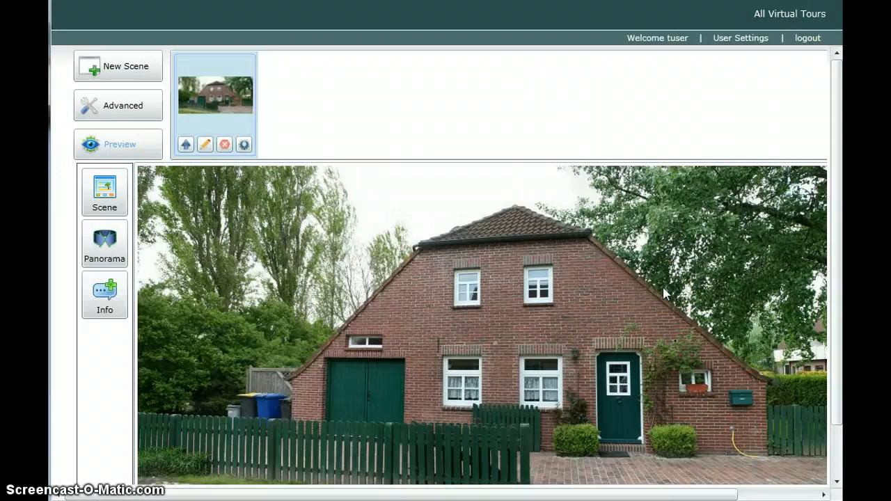
Step: Add a second scene and enter Enterance as its title in the scene details
{"action": "left_click", "coordinate": [114, 68]}
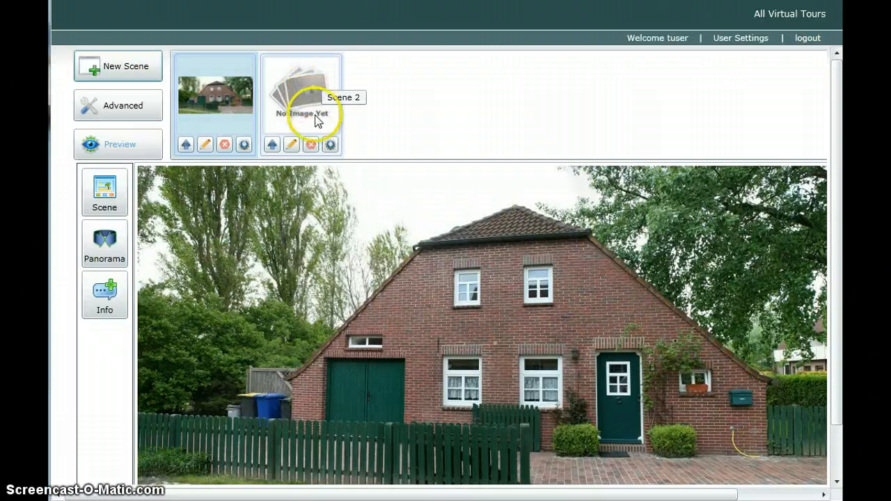
{"action": "left_click", "coordinate": [329, 147]}
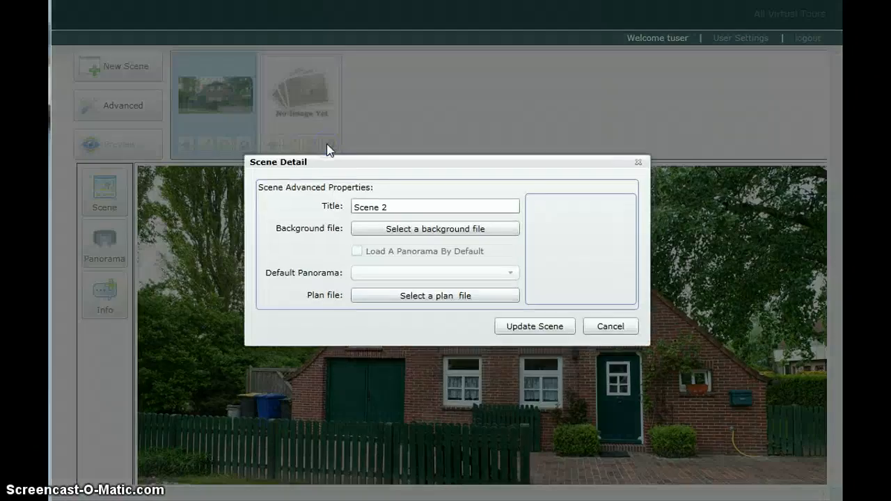
{"action": "left_click_drag", "start_coordinate": [395, 205], "coordinate": [342, 205]}
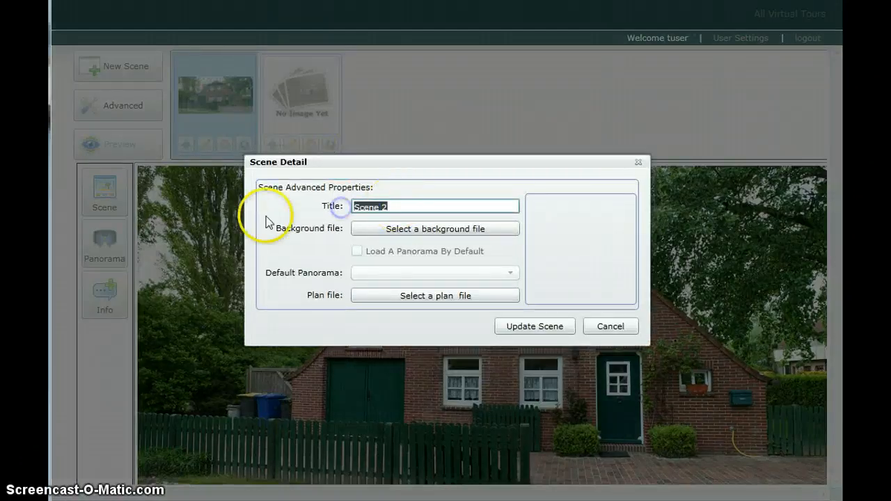
{"action": "type", "text": "Enterance"}
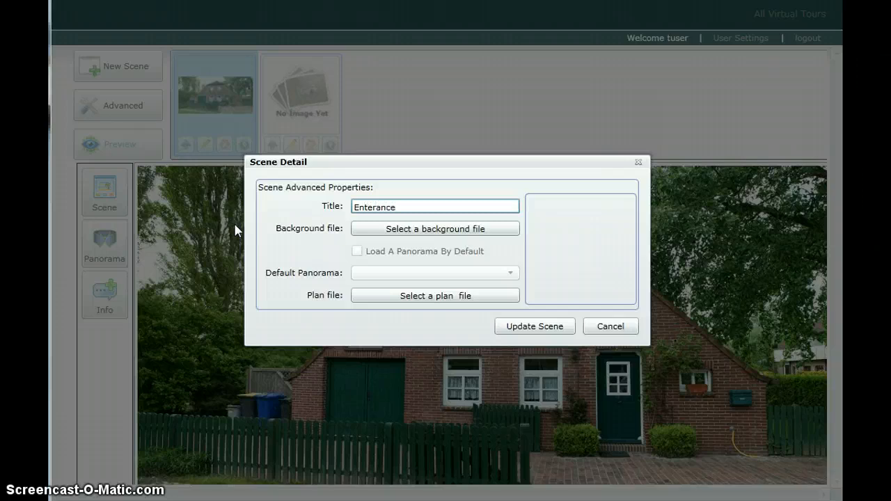
Step: Assign 2- enterance.jpg as the Enterance scene's background file, update the scene and display it
{"action": "left_click", "coordinate": [428, 230]}
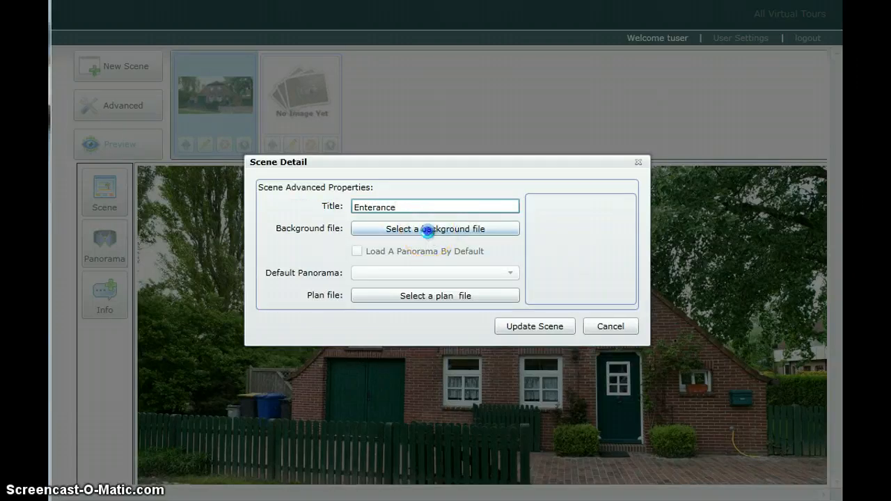
{"action": "left_click", "coordinate": [333, 158]}
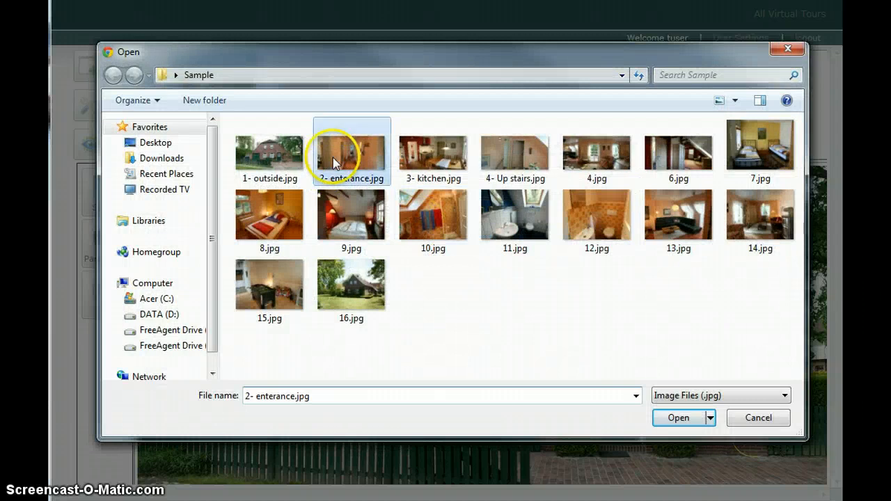
{"action": "left_click", "coordinate": [665, 415]}
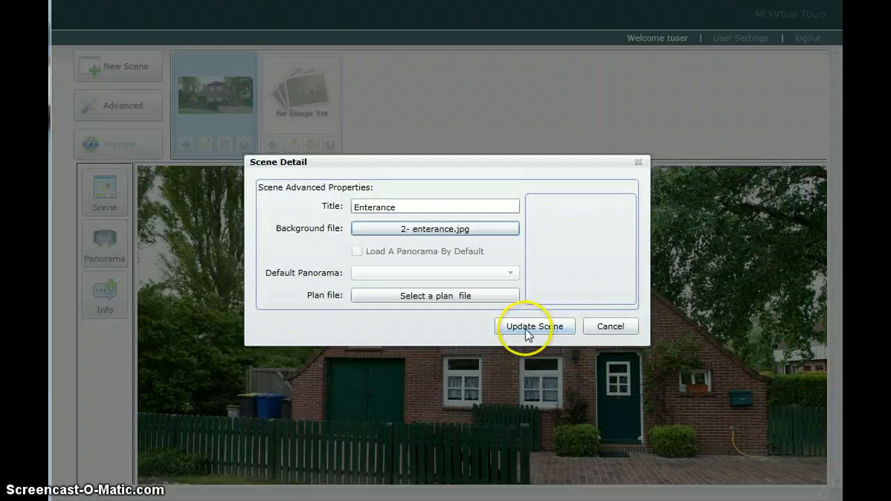
{"action": "left_click", "coordinate": [527, 327]}
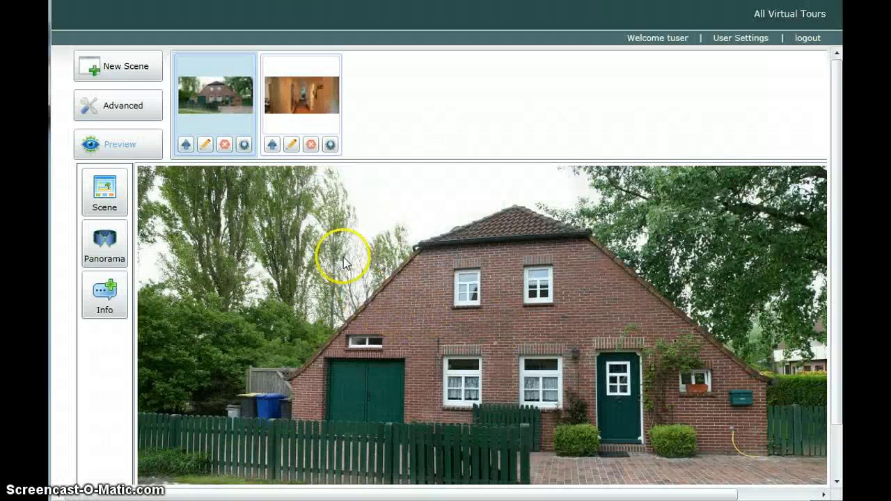
{"action": "left_click", "coordinate": [304, 108]}
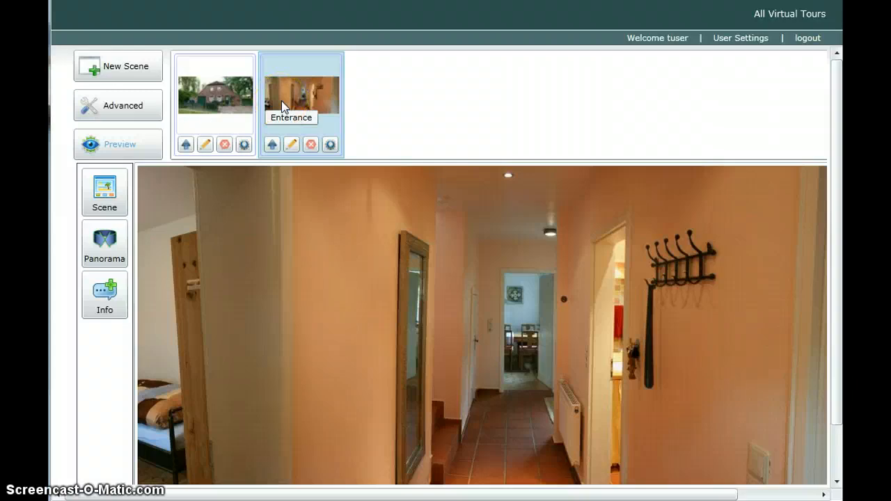
Step: On the Outside scene, add a scene hit area targeting the existing Enterance scene and fit it over the green front door
{"action": "left_click", "coordinate": [210, 101]}
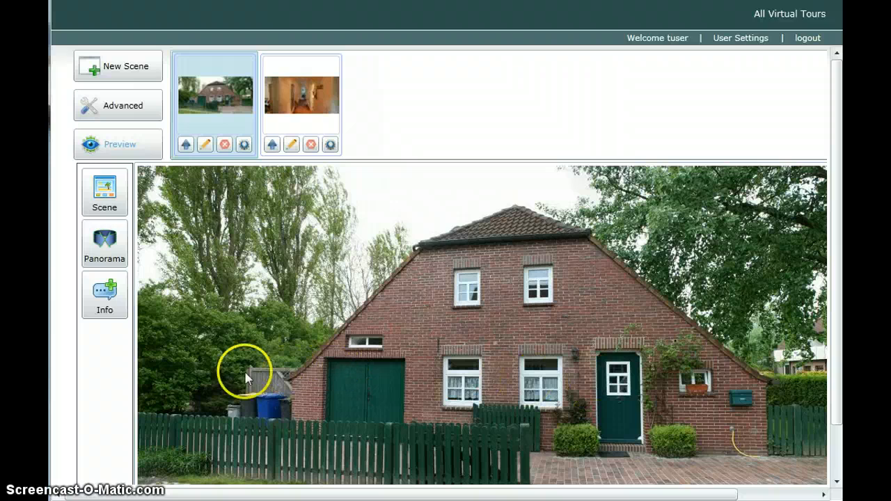
{"action": "left_click", "coordinate": [105, 196]}
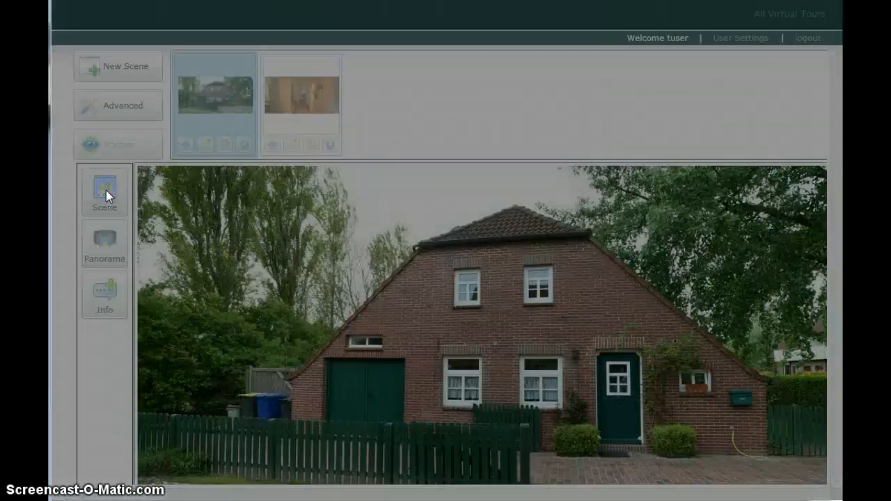
{"action": "left_click", "coordinate": [358, 197]}
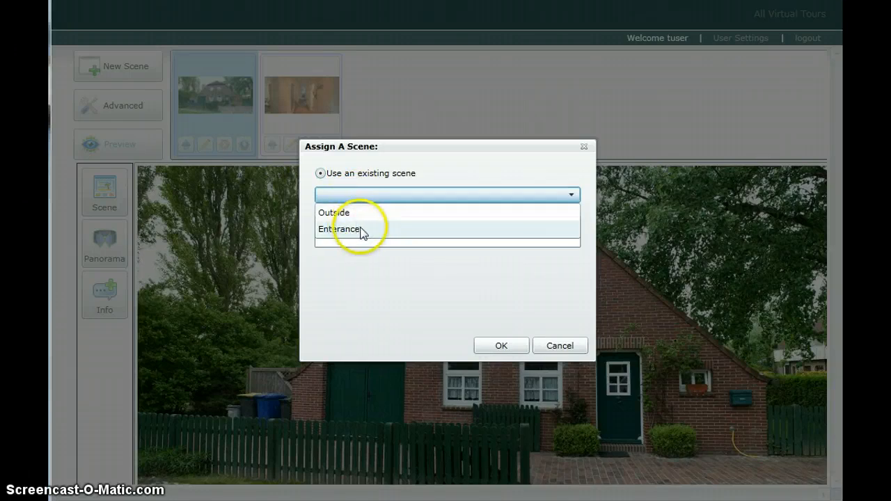
{"action": "left_click", "coordinate": [368, 232]}
{"action": "left_click", "coordinate": [498, 347]}
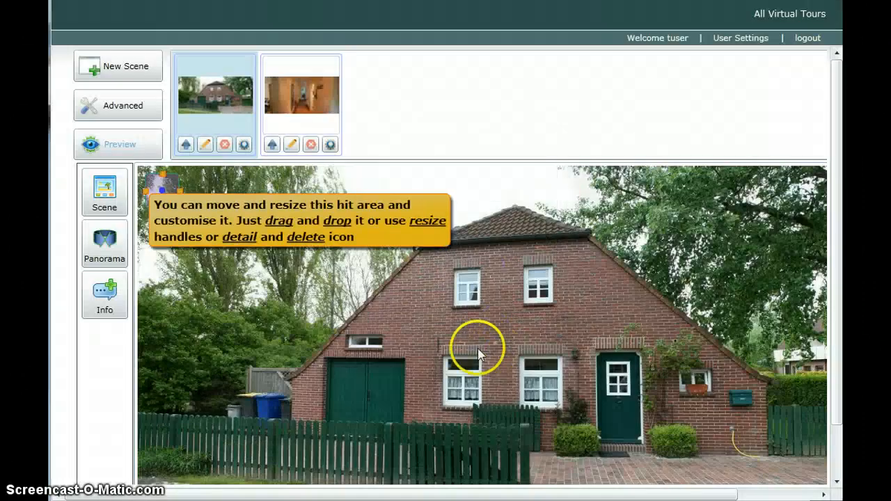
{"action": "left_click", "coordinate": [172, 188]}
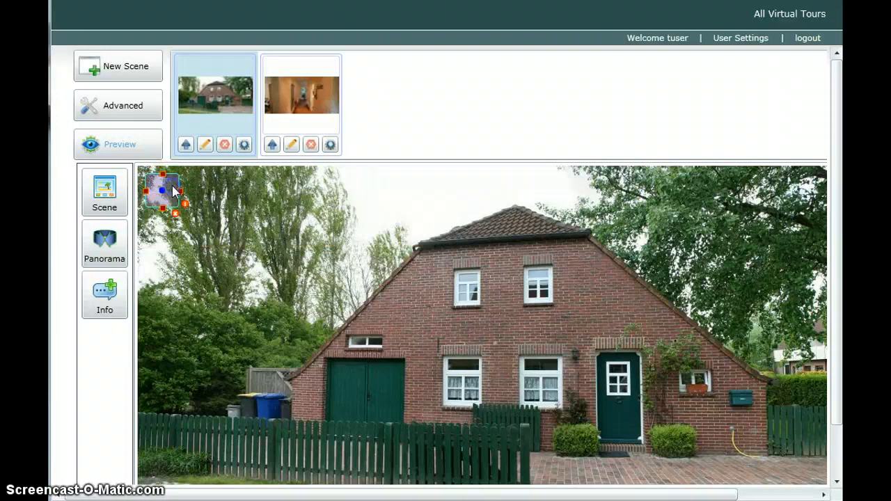
{"action": "left_click_drag", "start_coordinate": [172, 189], "coordinate": [625, 451]}
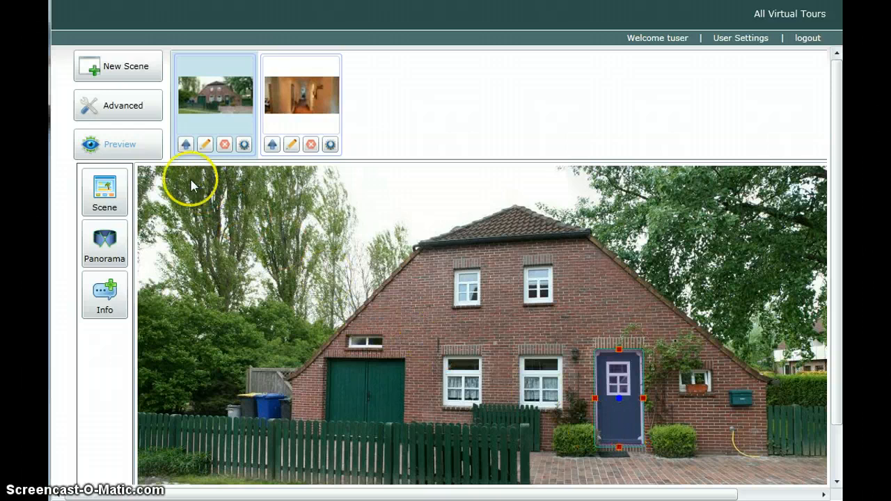
Step: Preview the tour by entering through the front door hotspot, going back outside and checking the door's tip, then return to the editor
{"action": "left_click", "coordinate": [133, 145]}
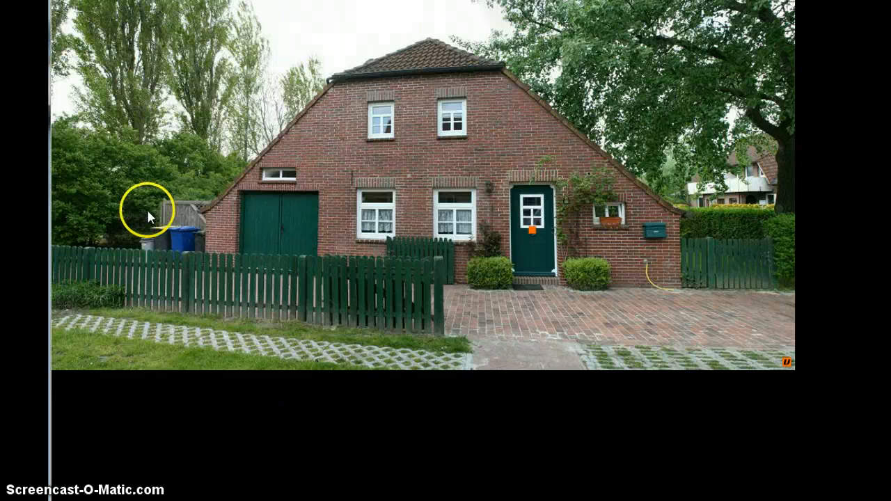
{"action": "left_click", "coordinate": [532, 216]}
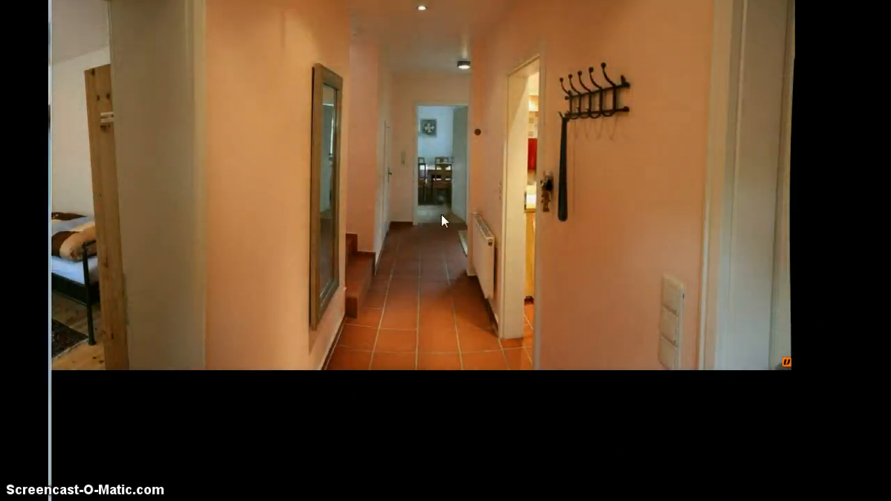
{"action": "right_click", "coordinate": [388, 160]}
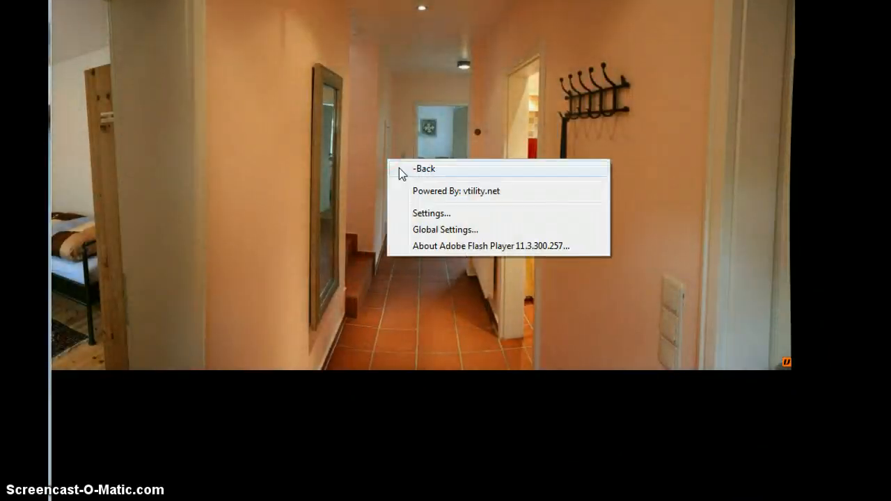
{"action": "left_click", "coordinate": [399, 167]}
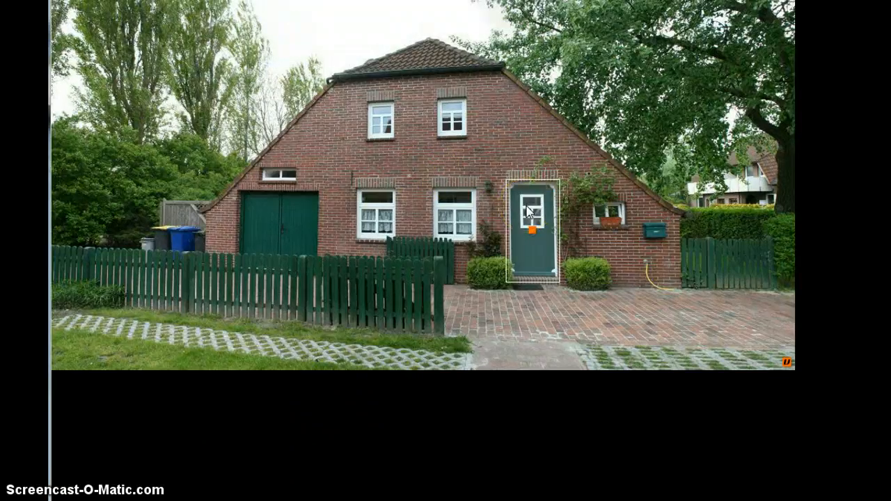
{"action": "left_click_drag", "start_coordinate": [527, 210], "coordinate": [549, 243]}
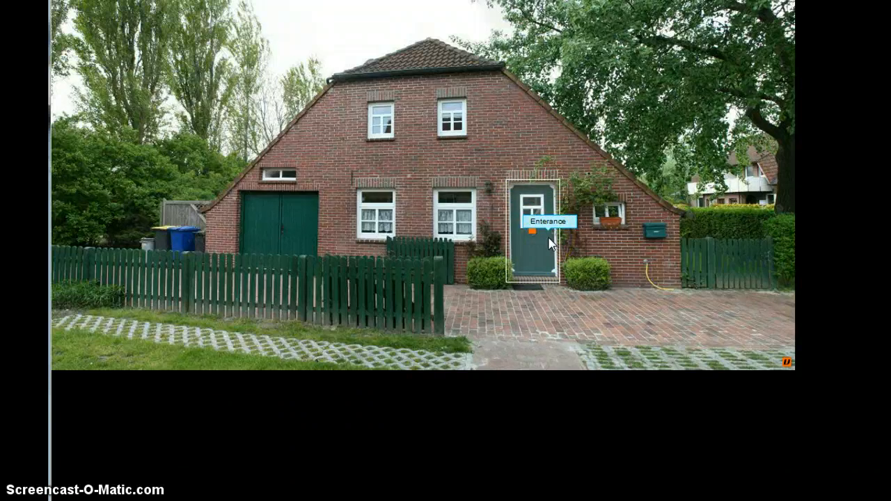
{"action": "left_click", "coordinate": [376, 40]}
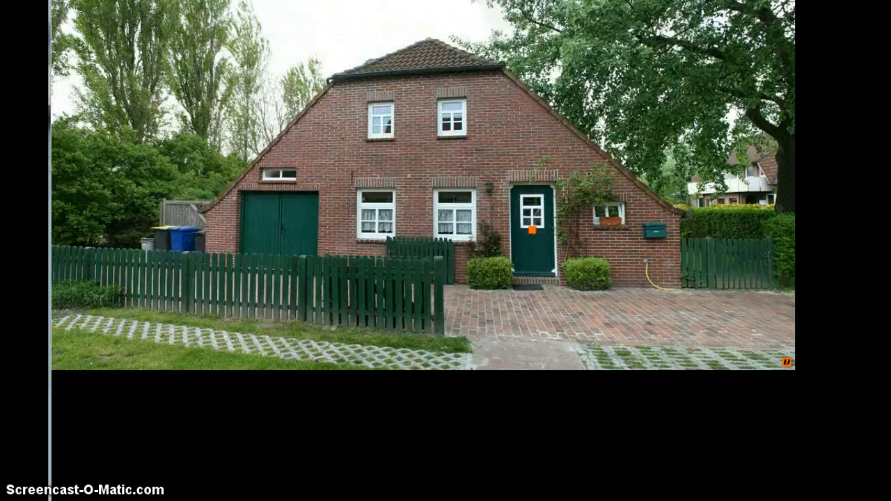
{"action": "left_click", "coordinate": [372, 1]}
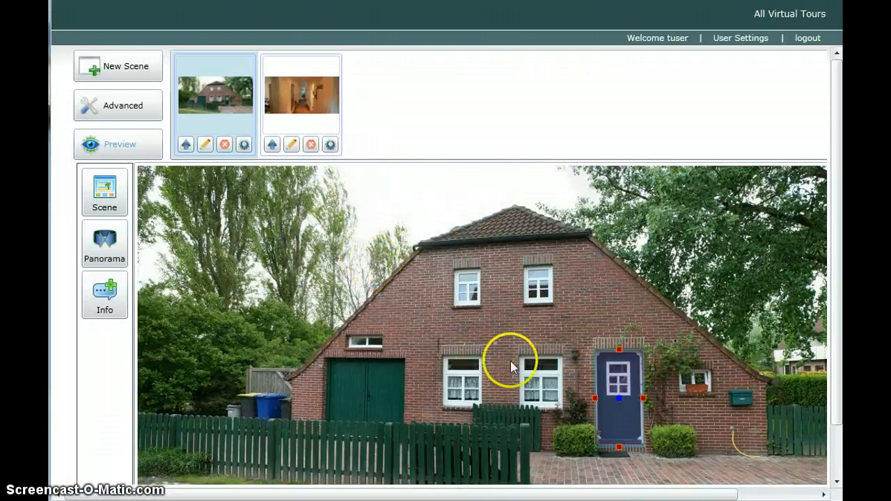
Step: Open the details of the front door hit area targeting Enterance and set its pointer style to 7
{"action": "mouse_move", "coordinate": [623, 438]}
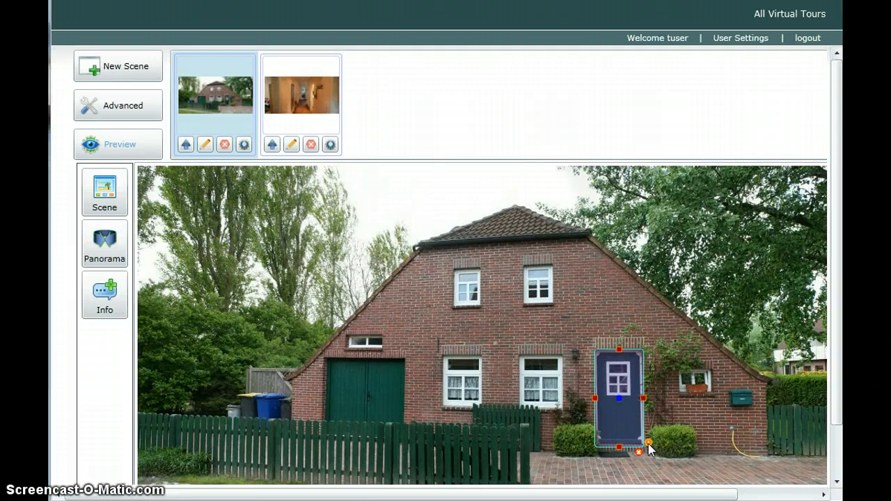
{"action": "left_click", "coordinate": [648, 444]}
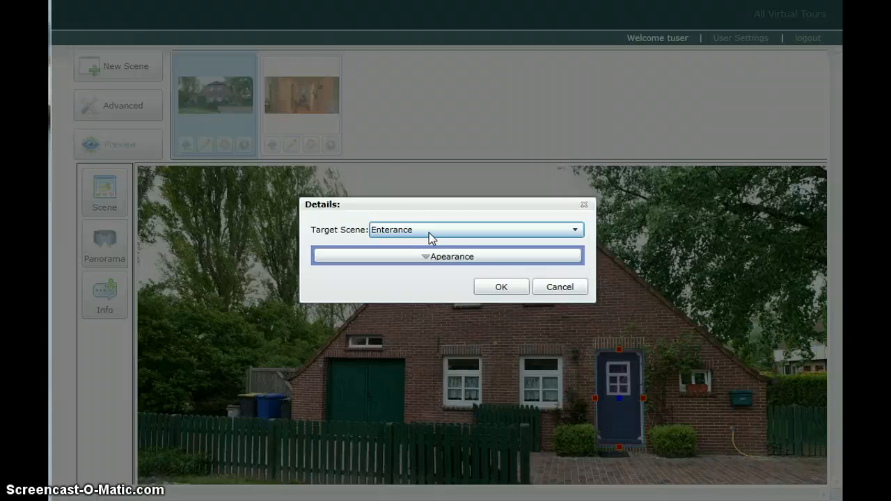
{"action": "left_click", "coordinate": [429, 232]}
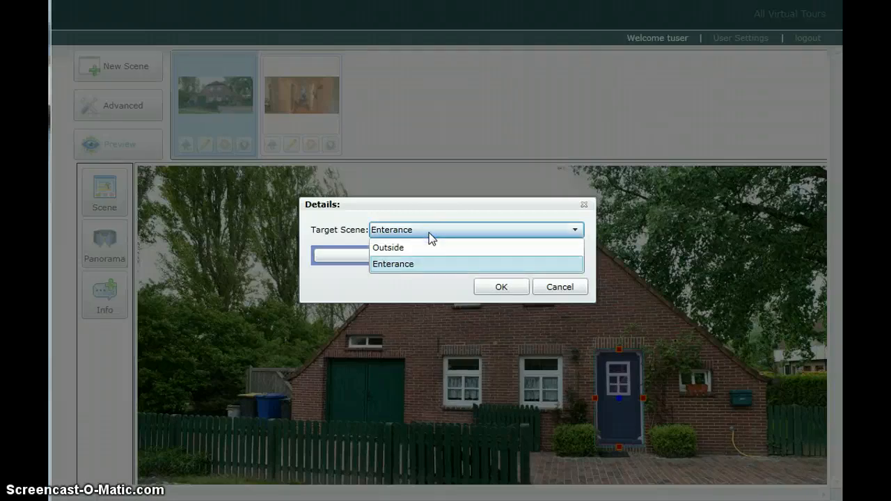
{"action": "left_click", "coordinate": [429, 232]}
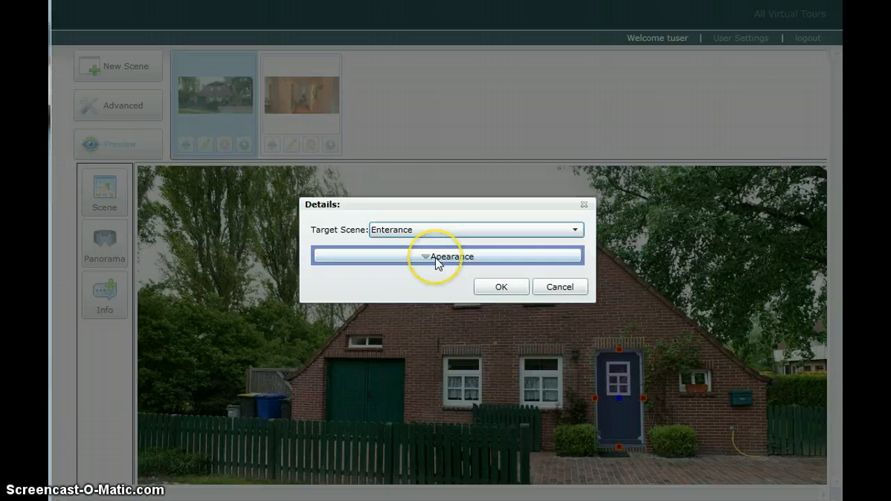
{"action": "left_click", "coordinate": [434, 258]}
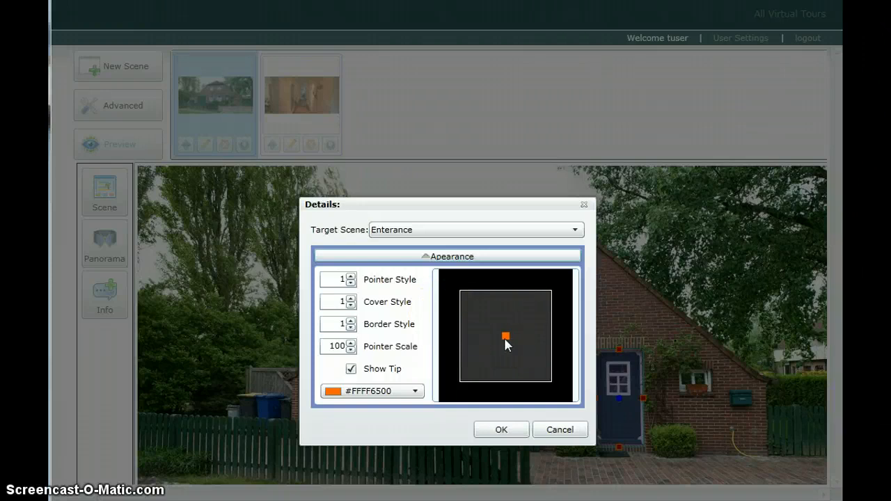
{"action": "left_click", "coordinate": [351, 279]}
{"action": "left_click", "coordinate": [351, 277]}
{"action": "left_click", "coordinate": [351, 276]}
{"action": "left_click", "coordinate": [351, 276]}
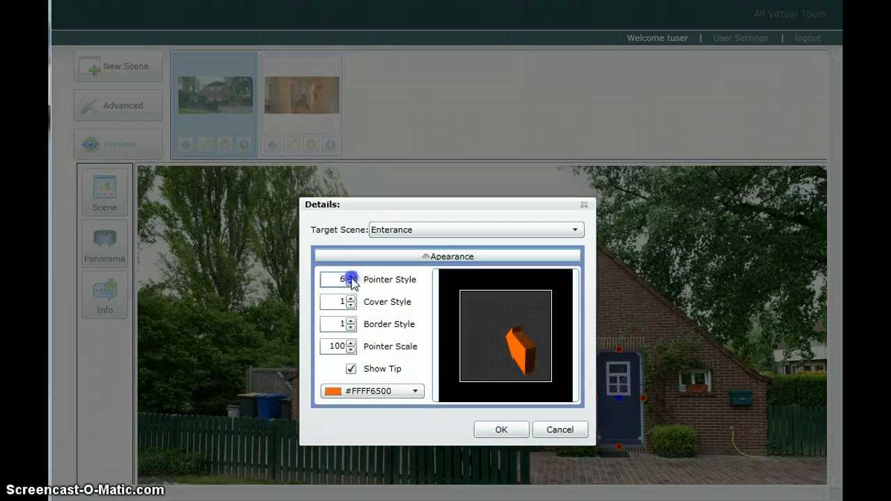
{"action": "left_click", "coordinate": [351, 276]}
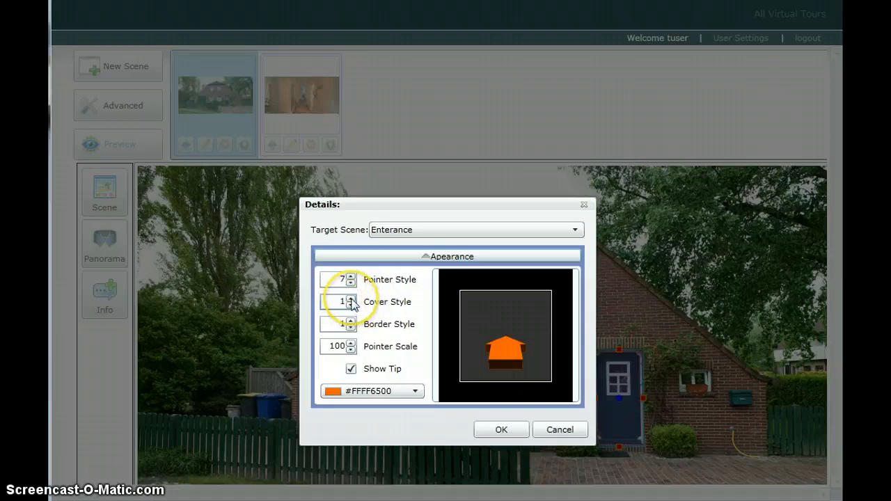
Step: Set the door hit area's cover style to 4 and border style to 6, keeping its tip shown
{"action": "left_click", "coordinate": [351, 298]}
{"action": "left_click", "coordinate": [351, 299]}
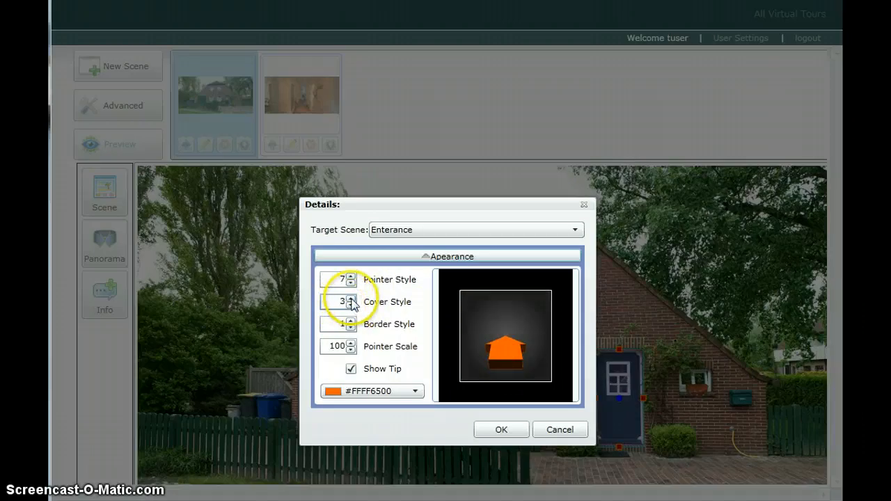
{"action": "left_click", "coordinate": [351, 298]}
{"action": "left_click", "coordinate": [351, 298]}
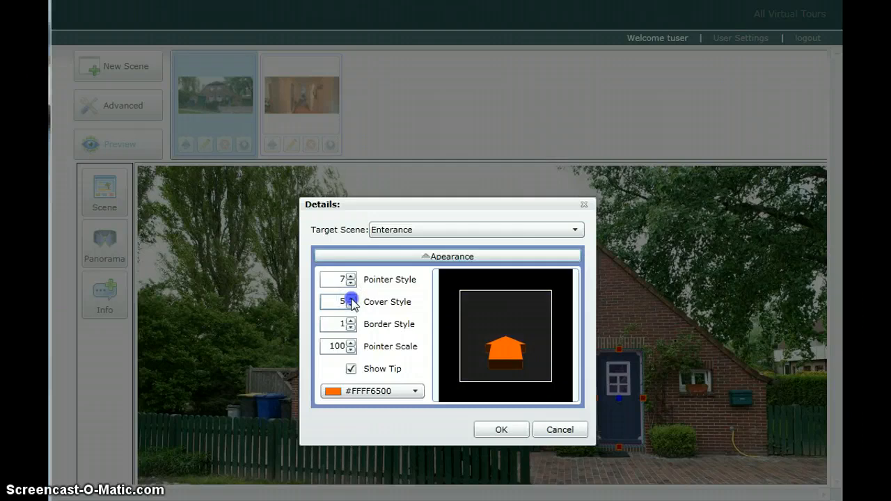
{"action": "left_click", "coordinate": [351, 306]}
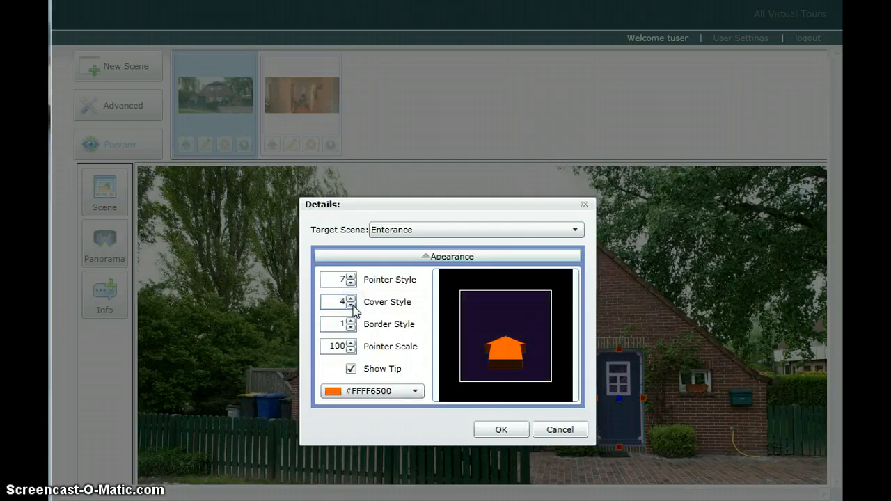
{"action": "left_click", "coordinate": [350, 321]}
{"action": "left_click", "coordinate": [351, 321]}
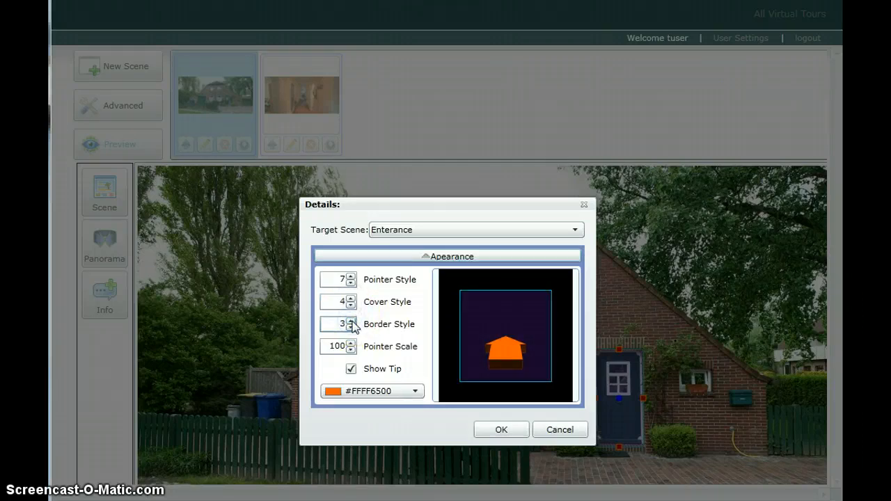
{"action": "left_click", "coordinate": [351, 320]}
{"action": "left_click", "coordinate": [351, 320]}
{"action": "left_click", "coordinate": [351, 321]}
{"action": "left_click", "coordinate": [351, 368]}
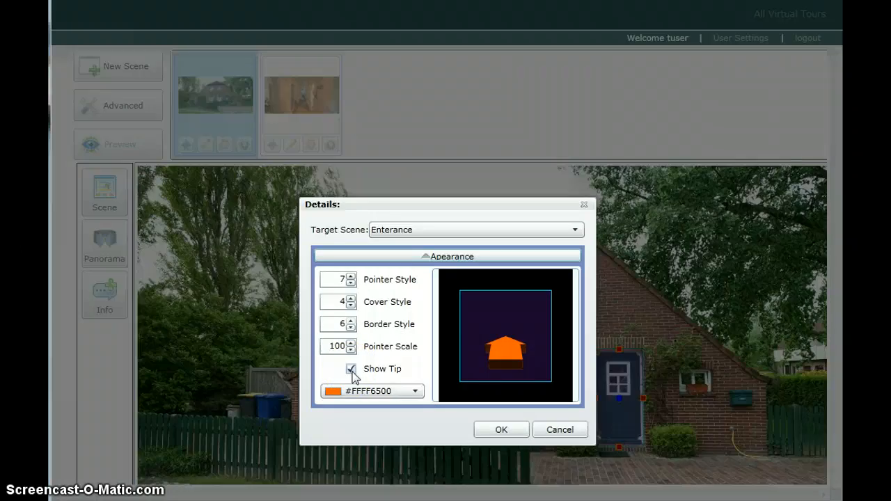
Step: Try to change the door hit area's pointer colour to green #FF00FF70
{"action": "left_click", "coordinate": [414, 391]}
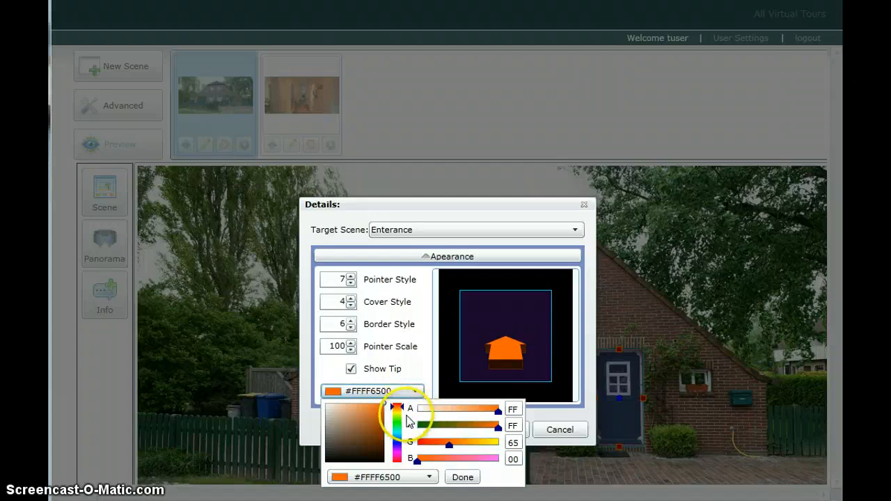
{"action": "left_click", "coordinate": [400, 415]}
{"action": "mouse_move", "coordinate": [401, 418]}
{"action": "left_mouse_down"}
{"action": "mouse_move", "coordinate": [402, 438]}
{"action": "mouse_move", "coordinate": [402, 425]}
{"action": "left_mouse_up"}
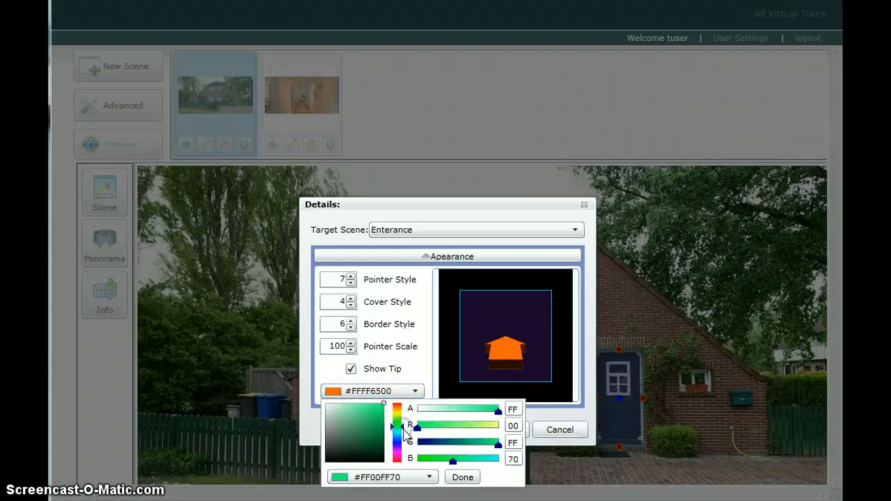
{"action": "left_click", "coordinate": [455, 479]}
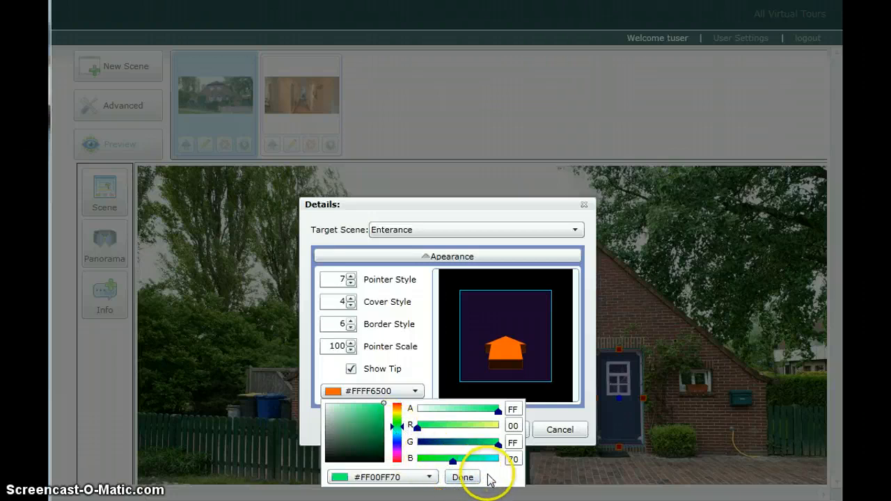
{"action": "left_click", "coordinate": [555, 472]}
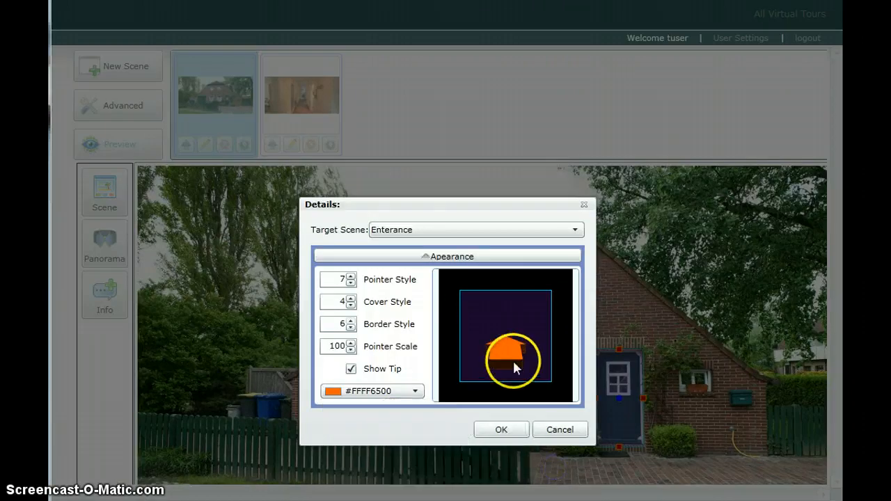
Step: Apply the door hit area's appearance, preview the tour by entering through the door's arrow, and return to the editor
{"action": "left_click", "coordinate": [496, 430]}
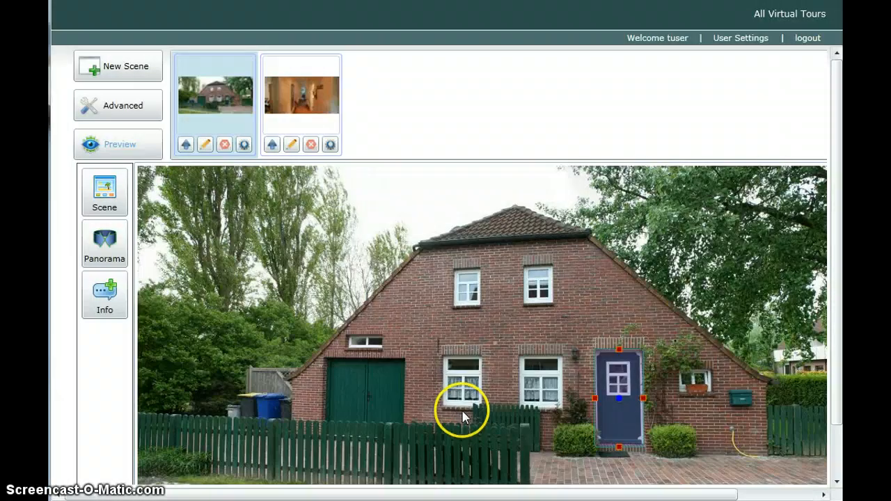
{"action": "left_click", "coordinate": [118, 151]}
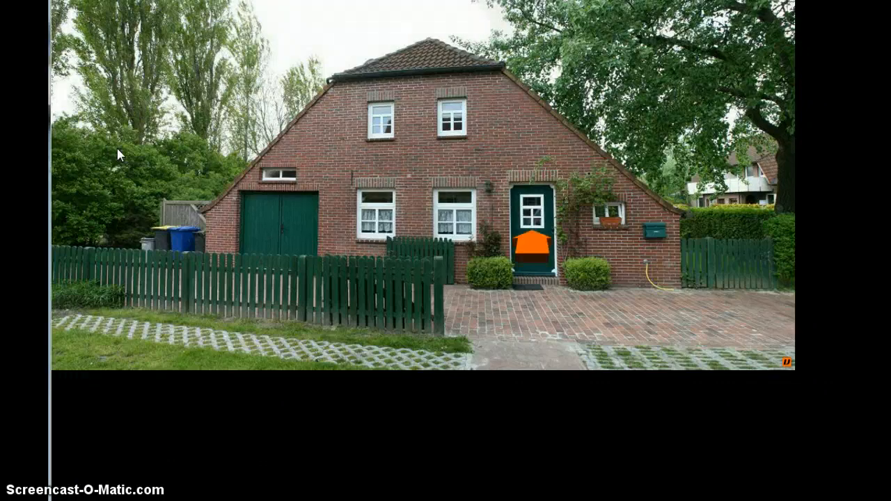
{"action": "left_click", "coordinate": [520, 232]}
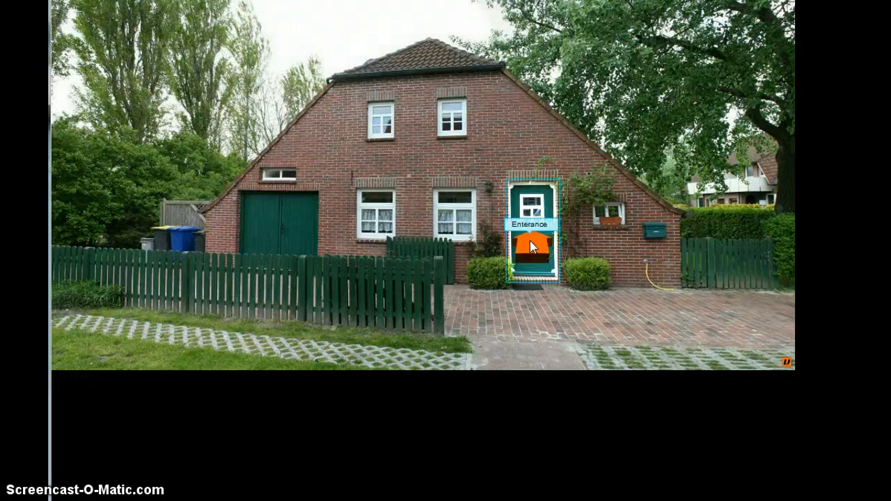
{"action": "left_click", "coordinate": [529, 238]}
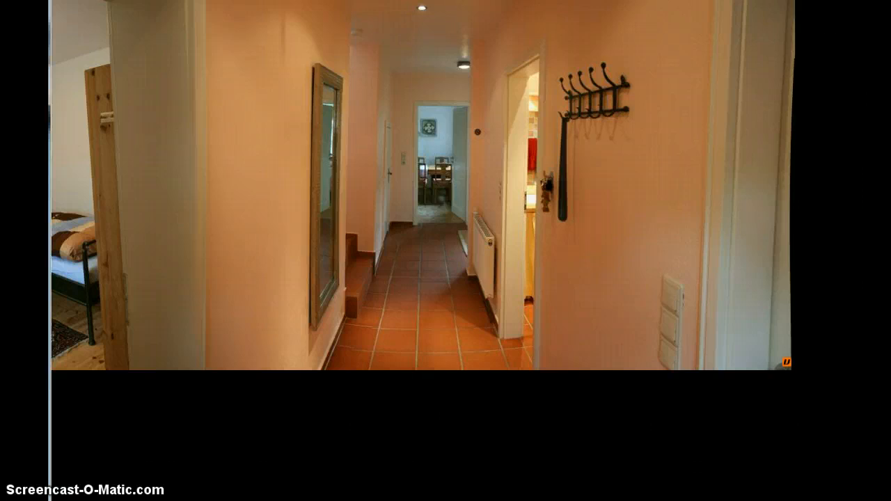
{"action": "key", "text": "ctrl+w"}
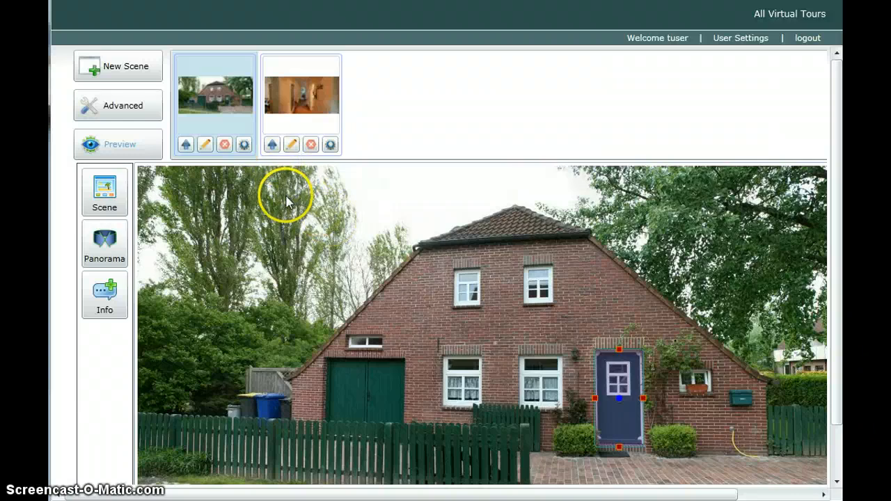
Step: On the Enterance scene, add a scene hit area linked to a new scene named Kitchen
{"action": "left_click", "coordinate": [290, 101]}
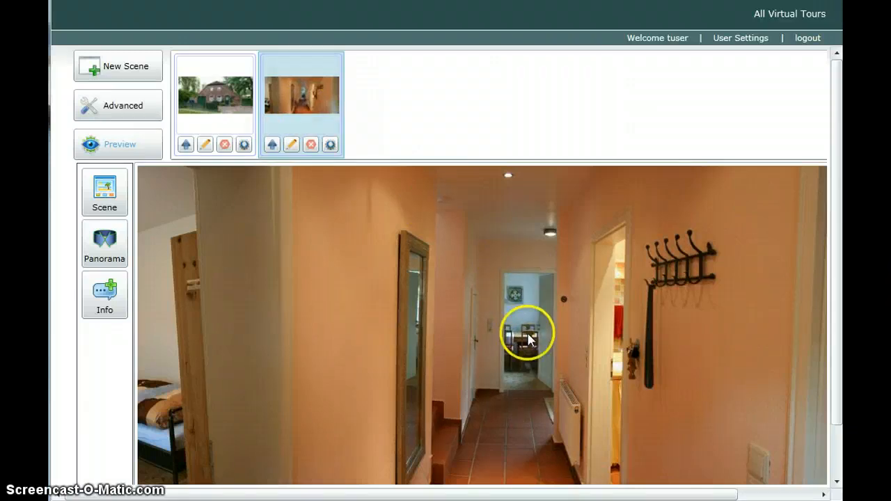
{"action": "left_click", "coordinate": [104, 193]}
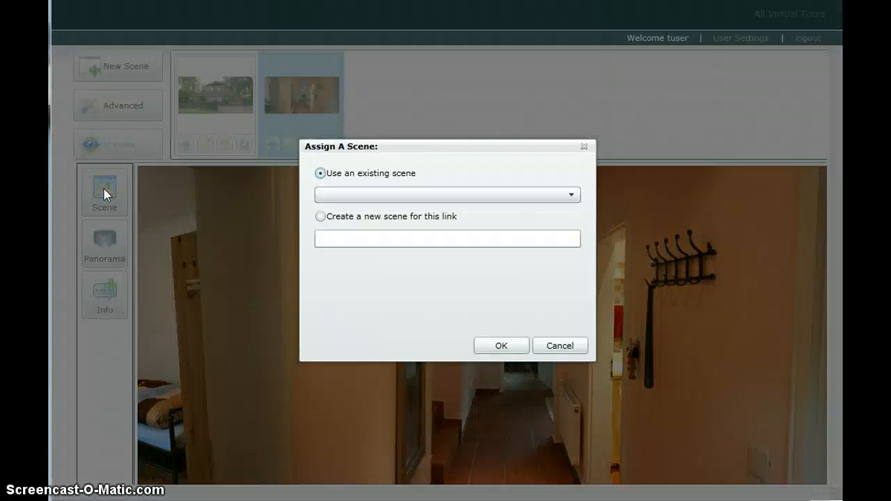
{"action": "left_click", "coordinate": [364, 197]}
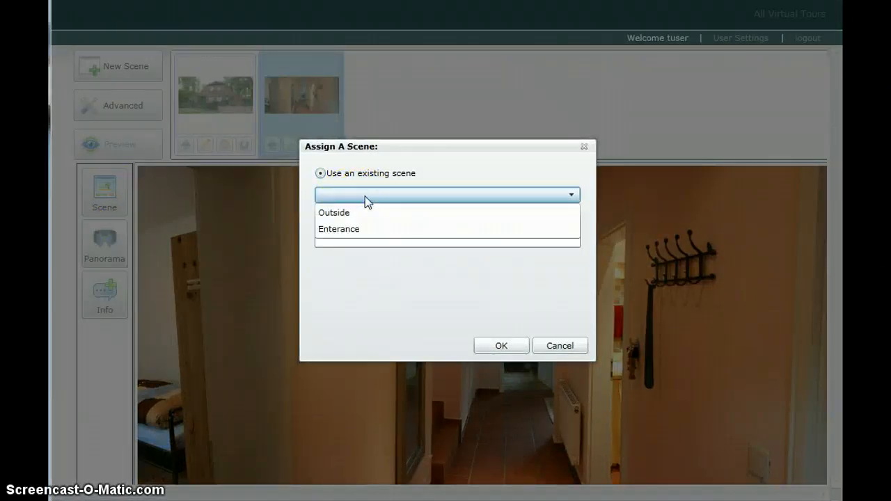
{"action": "left_click", "coordinate": [365, 197]}
{"action": "left_click", "coordinate": [347, 218]}
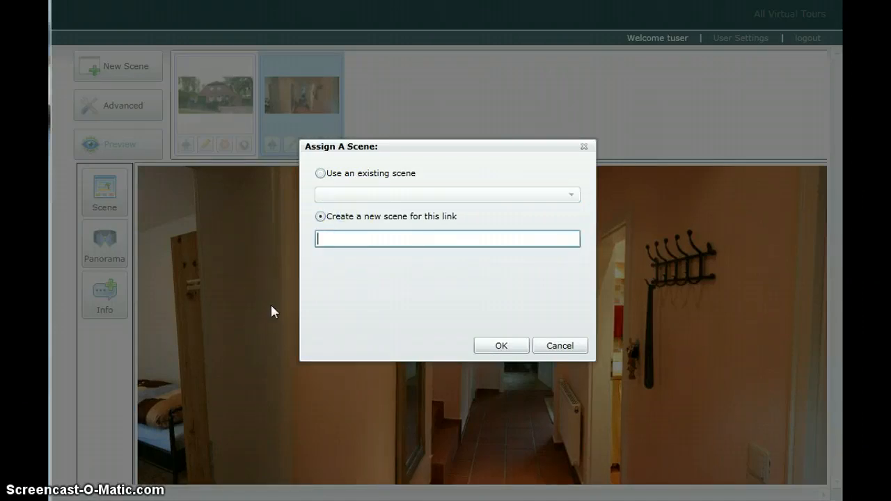
{"action": "type", "text": "Kitchen"}
{"action": "left_click", "coordinate": [501, 345]}
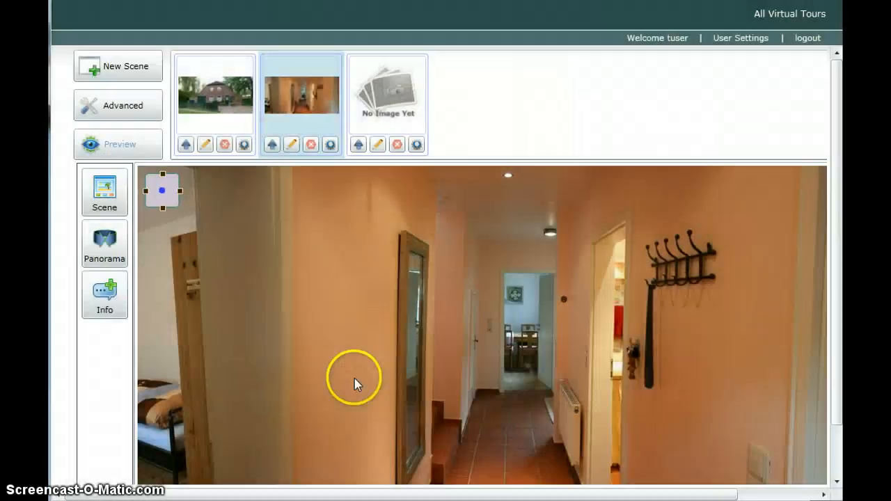
Step: Move the Kitchen hit area to the open doorway at the end of the hallway and fit it to the opening
{"action": "left_click", "coordinate": [155, 197]}
{"action": "left_click_drag", "start_coordinate": [155, 199], "coordinate": [530, 398]}
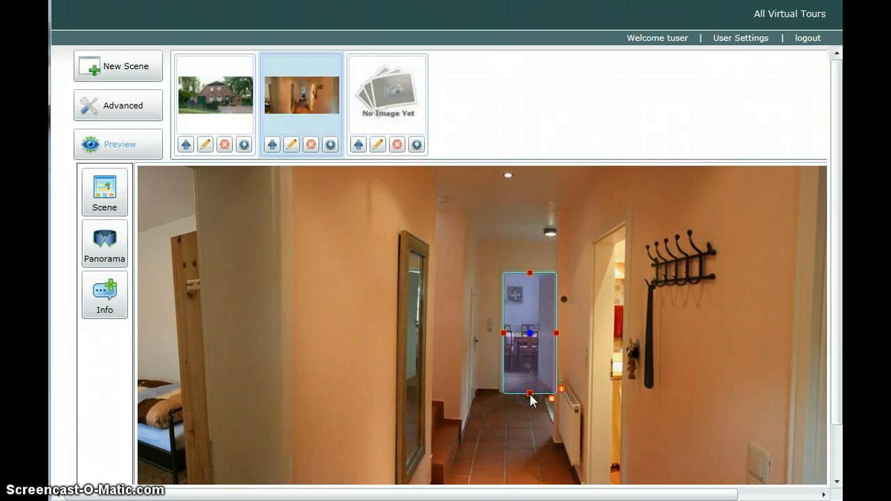
{"action": "left_click", "coordinate": [529, 356]}
Step: Set the Kitchen hit area's pointer style to 7 and apply its details
{"action": "left_click", "coordinate": [561, 389]}
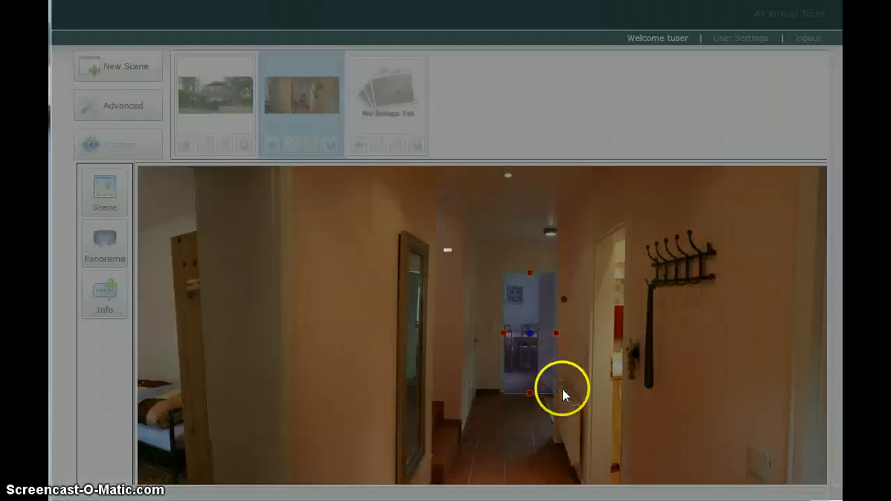
{"action": "left_click", "coordinate": [447, 257]}
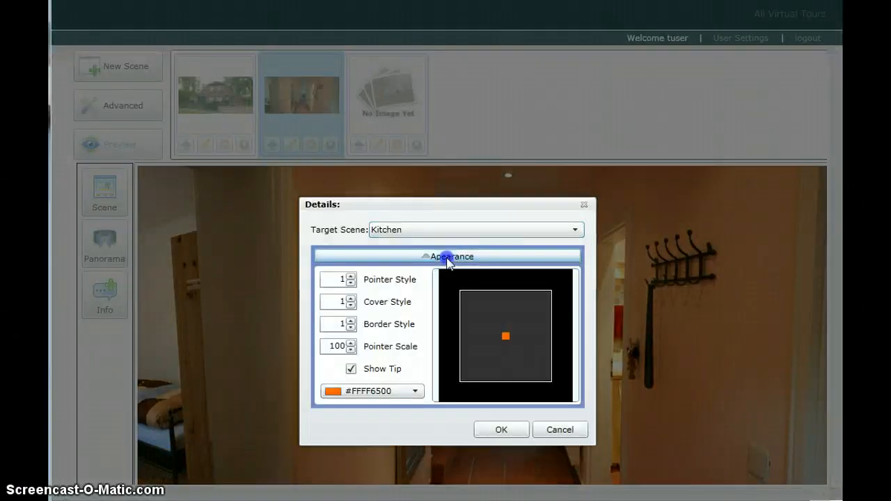
{"action": "left_click", "coordinate": [351, 277]}
{"action": "left_click", "coordinate": [351, 278]}
{"action": "left_click", "coordinate": [351, 277]}
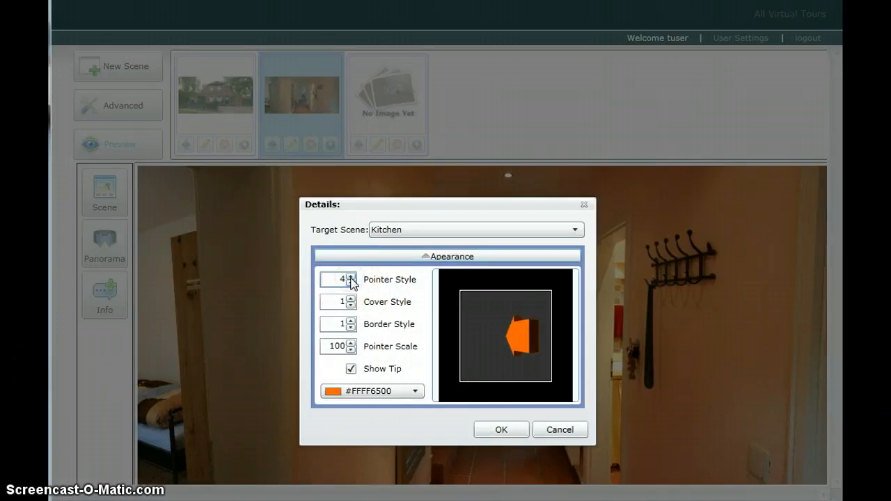
{"action": "left_click", "coordinate": [350, 278]}
{"action": "left_click", "coordinate": [351, 278]}
{"action": "left_click", "coordinate": [351, 278]}
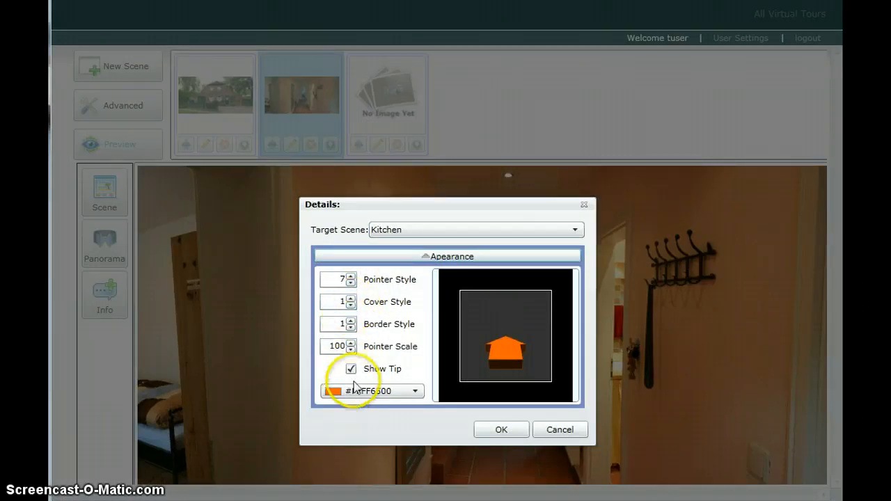
{"action": "left_click", "coordinate": [487, 430]}
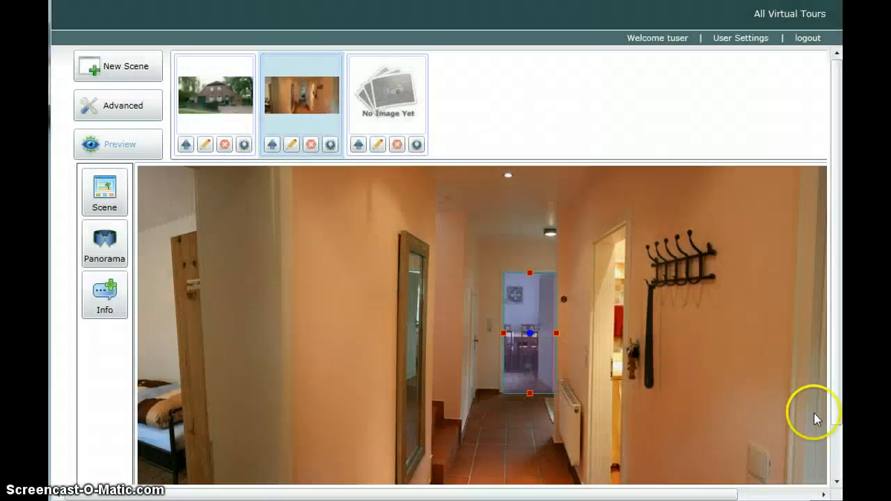
Step: Assign the image 3- kitchen.jpg to the empty Kitchen scene
{"action": "left_click_drag", "start_coordinate": [835, 387], "coordinate": [837, 436]}
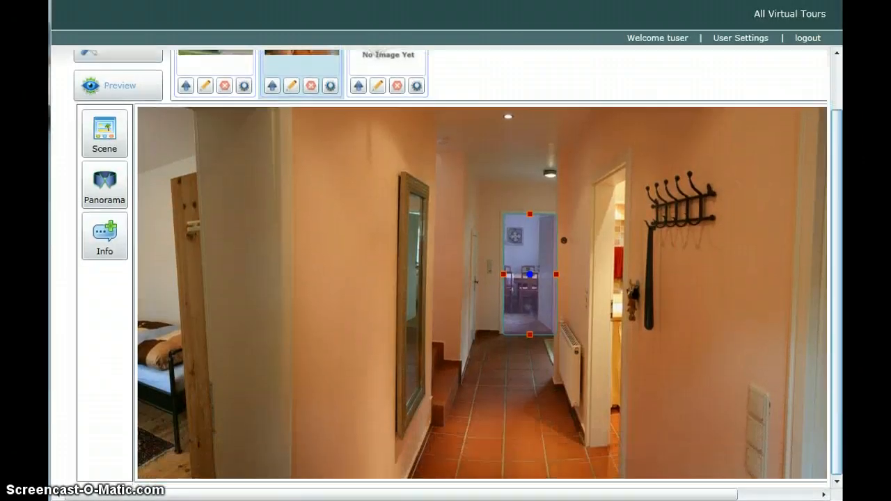
{"action": "scroll", "coordinate": [837, 390], "scroll_direction": "up", "scroll_amount": 2}
{"action": "left_click", "coordinate": [382, 113]}
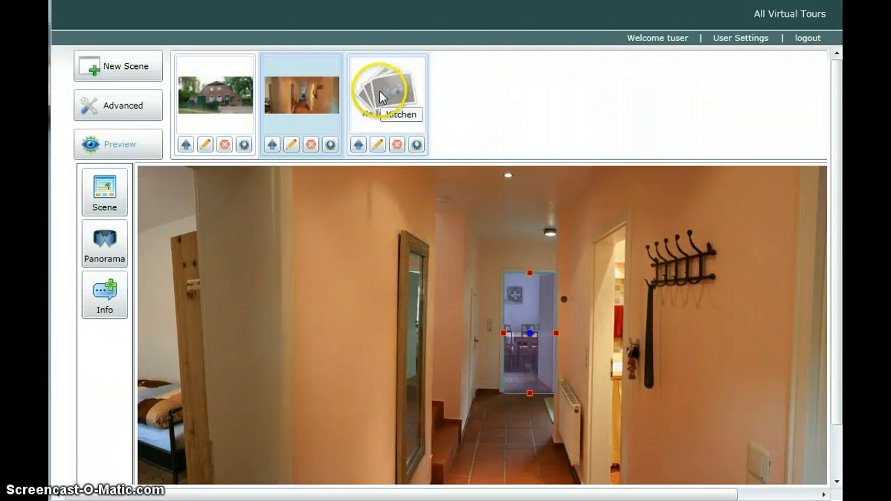
{"action": "left_click", "coordinate": [379, 91]}
{"action": "left_click", "coordinate": [407, 150]}
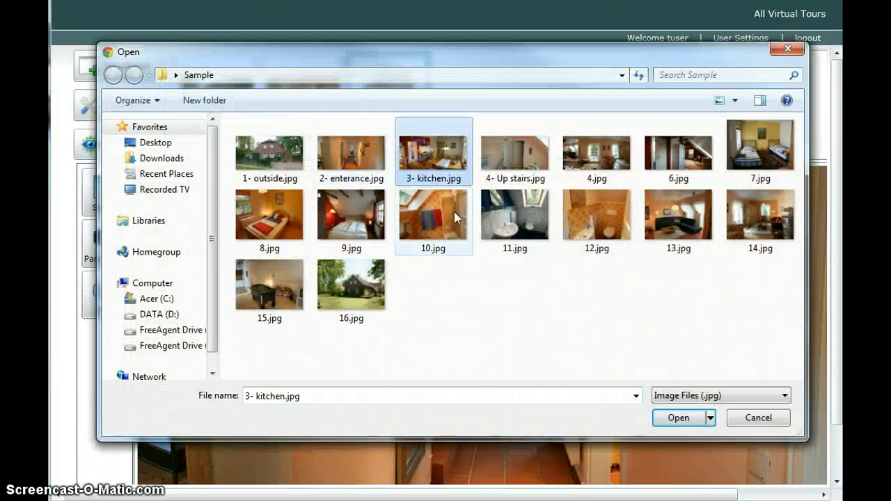
{"action": "left_click", "coordinate": [664, 421]}
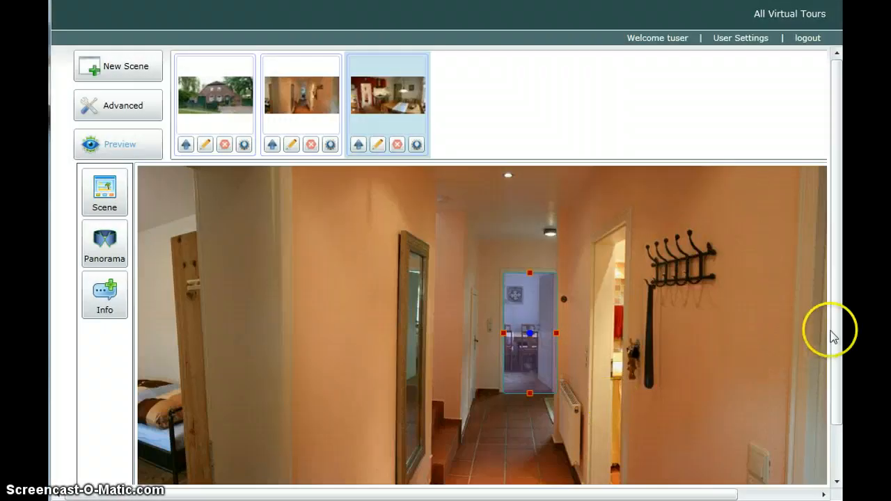
Step: Add a scene hit area to the Enterance image, linked to the existing Outside scene
{"action": "left_click_drag", "start_coordinate": [837, 330], "coordinate": [842, 404]}
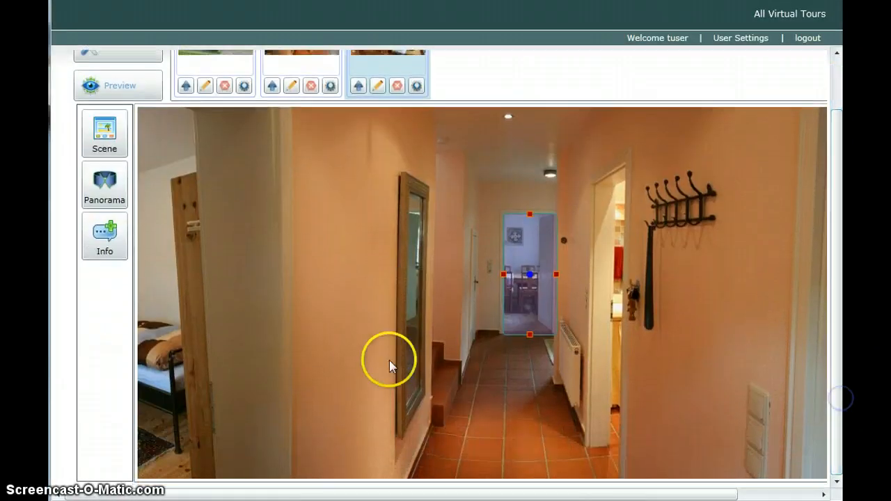
{"action": "left_click", "coordinate": [105, 136]}
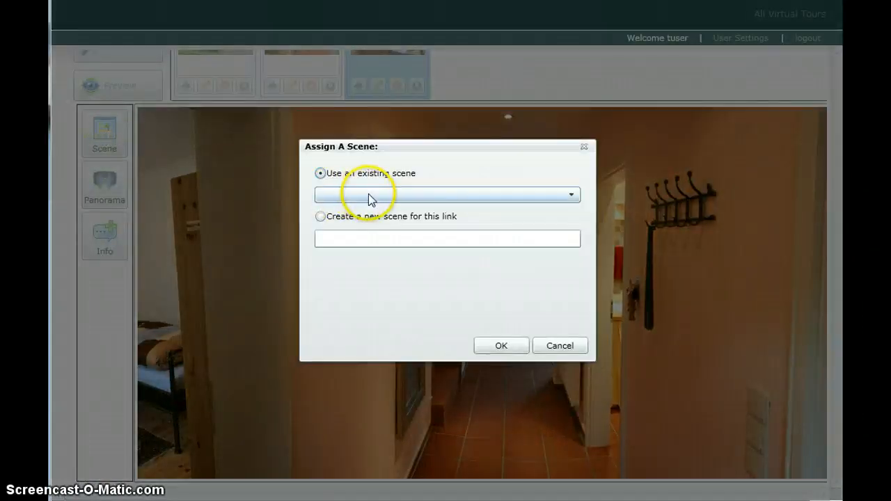
{"action": "left_click", "coordinate": [368, 195]}
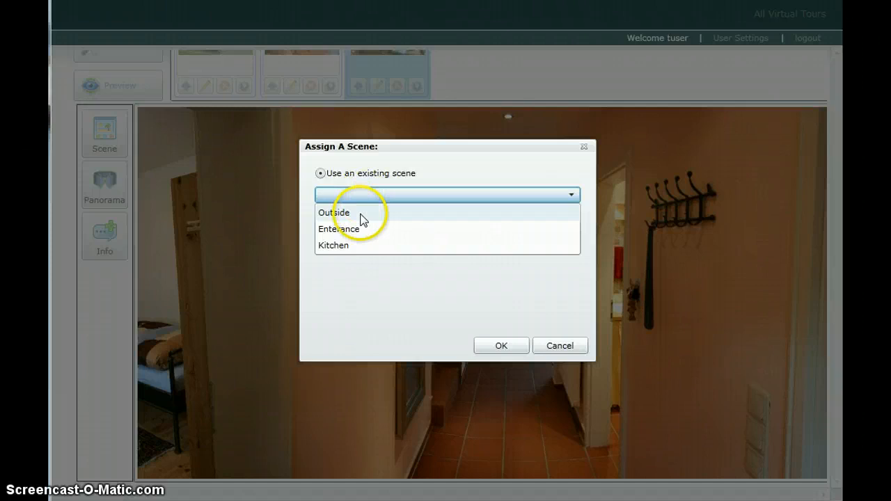
{"action": "left_click", "coordinate": [361, 215]}
{"action": "left_click", "coordinate": [482, 348]}
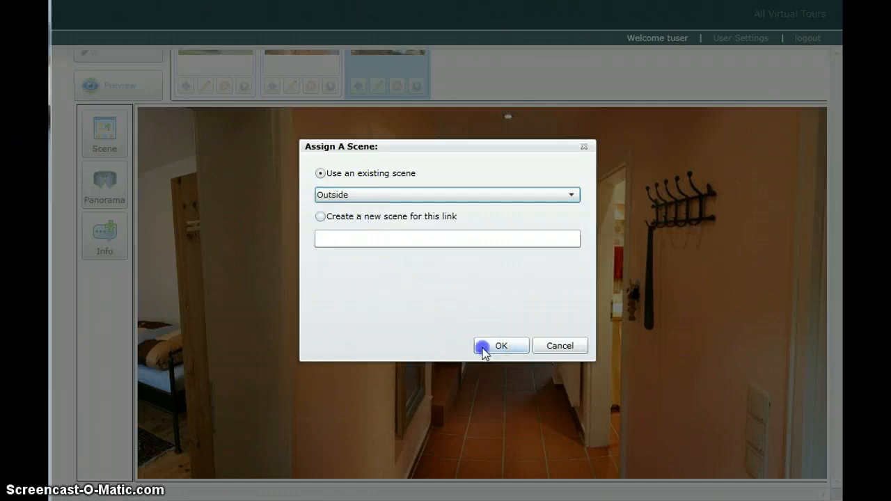
Step: Move the Outside hit area to the tiled floor at the near end of the hallway and reduce its height
{"action": "left_click_drag", "start_coordinate": [155, 135], "coordinate": [525, 469]}
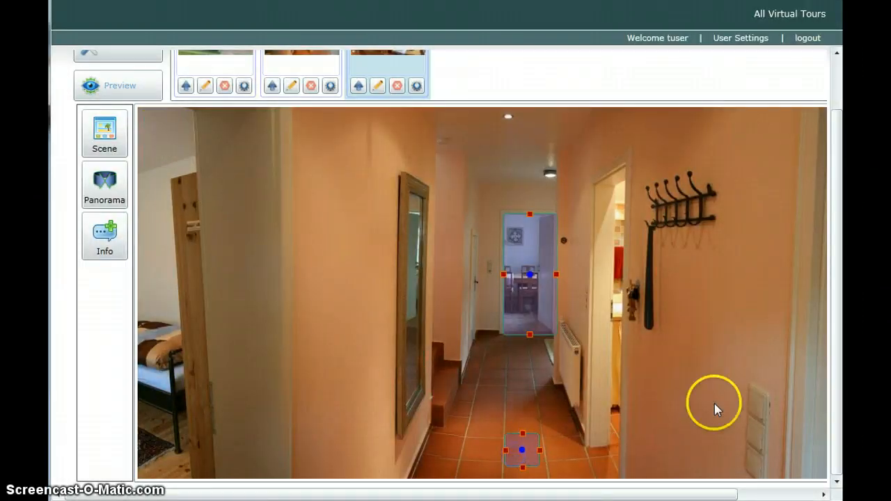
{"action": "left_click_drag", "start_coordinate": [837, 379], "coordinate": [839, 399]}
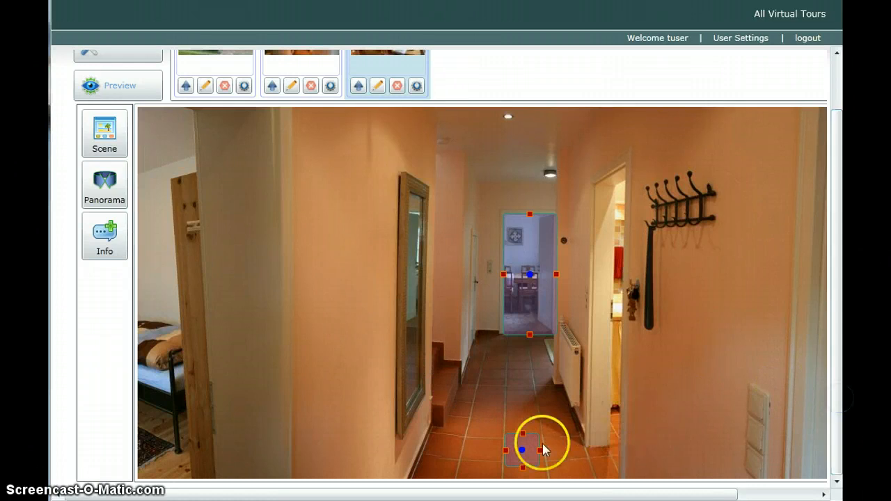
{"action": "left_click_drag", "start_coordinate": [514, 456], "coordinate": [514, 462]}
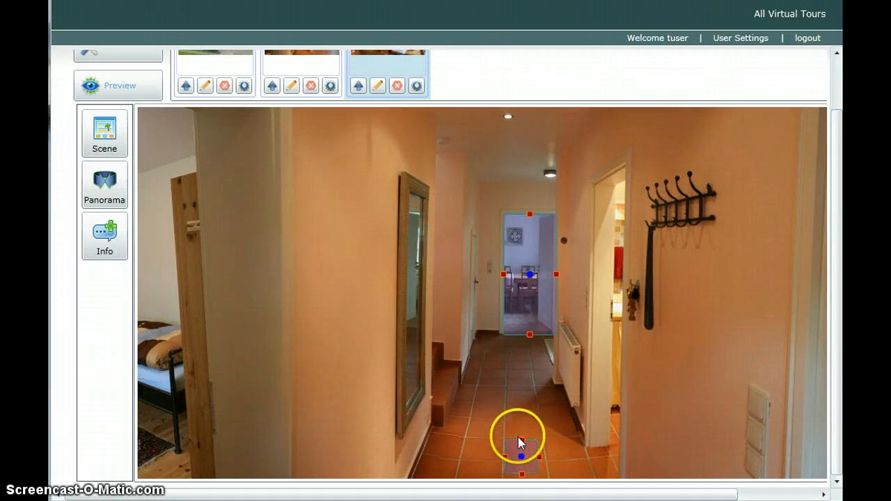
{"action": "left_click_drag", "start_coordinate": [522, 446], "coordinate": [525, 458]}
Step: In the Outside hit area's appearance details, set the pointer style to 20 and both the cover and border styles to 0
{"action": "left_click", "coordinate": [544, 471]}
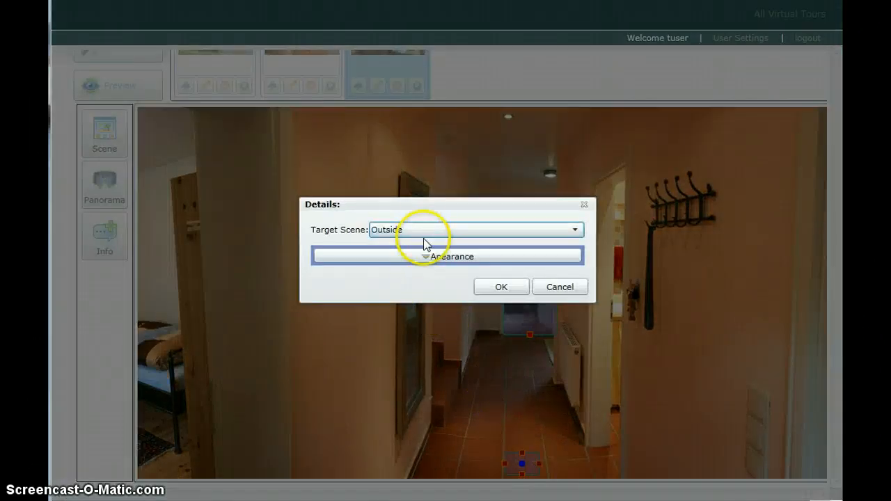
{"action": "left_click", "coordinate": [429, 256]}
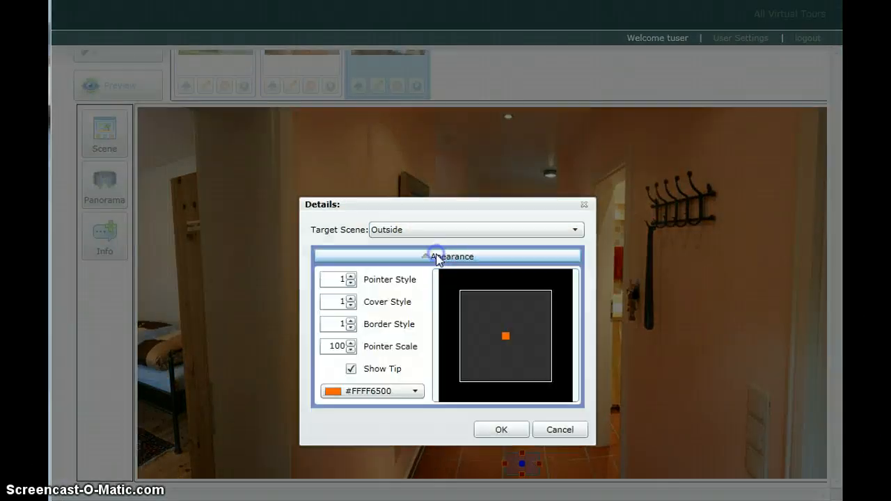
{"action": "left_click", "coordinate": [351, 276]}
{"action": "left_click", "coordinate": [351, 277]}
{"action": "left_click", "coordinate": [351, 276]}
{"action": "left_click", "coordinate": [351, 276]}
{"action": "left_click", "coordinate": [351, 276]}
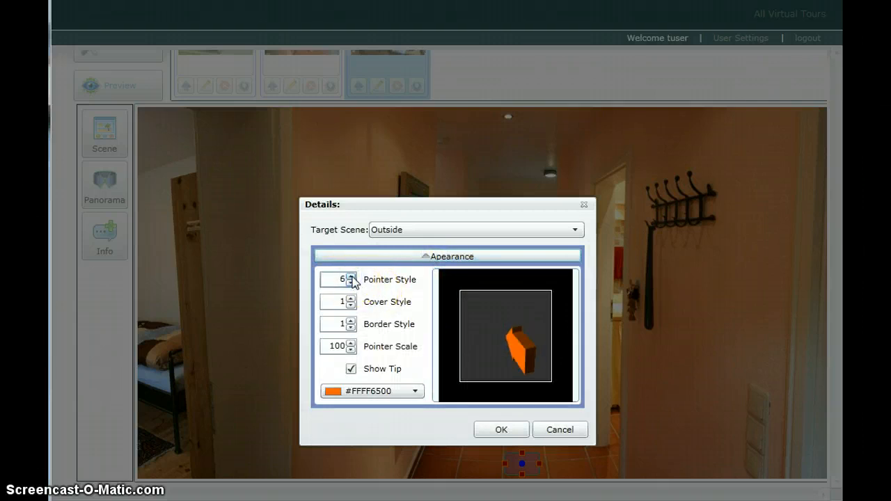
{"action": "left_click", "coordinate": [350, 276]}
{"action": "left_click", "coordinate": [350, 277]}
{"action": "left_click", "coordinate": [350, 276]}
{"action": "left_click", "coordinate": [351, 276]}
{"action": "left_click", "coordinate": [351, 276]}
{"action": "double_click", "coordinate": [351, 276]}
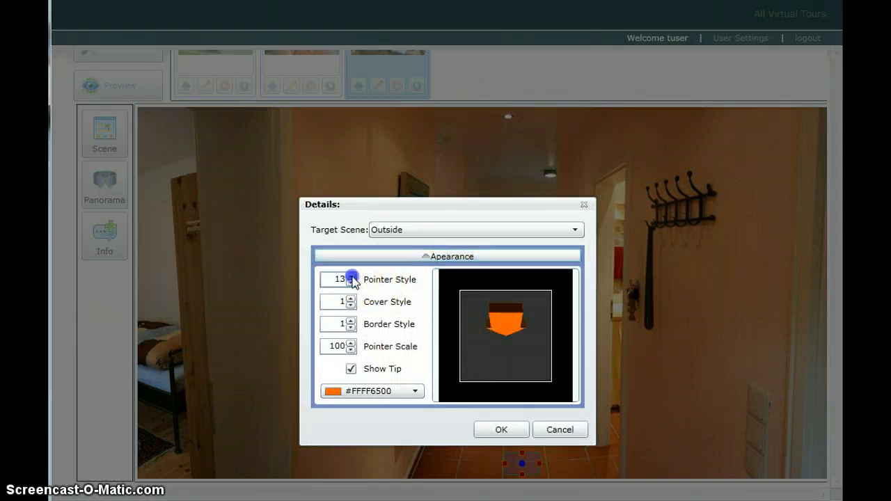
{"action": "double_click", "coordinate": [350, 277]}
{"action": "left_click", "coordinate": [350, 276]}
{"action": "double_click", "coordinate": [351, 276]}
{"action": "double_click", "coordinate": [350, 276]}
{"action": "left_click", "coordinate": [351, 276]}
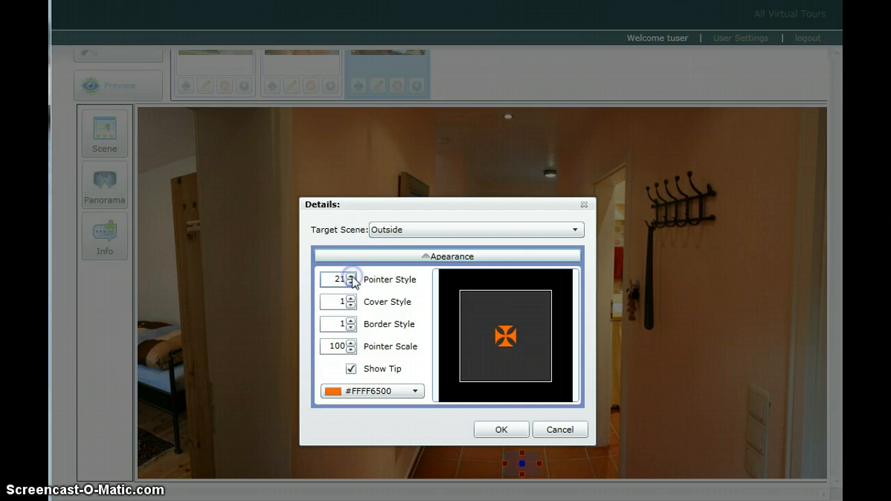
{"action": "left_click", "coordinate": [351, 282]}
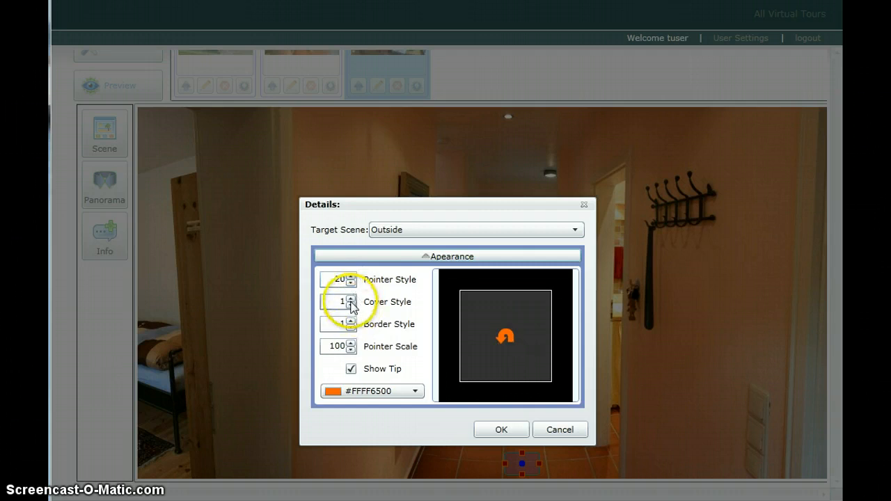
{"action": "left_click", "coordinate": [351, 304]}
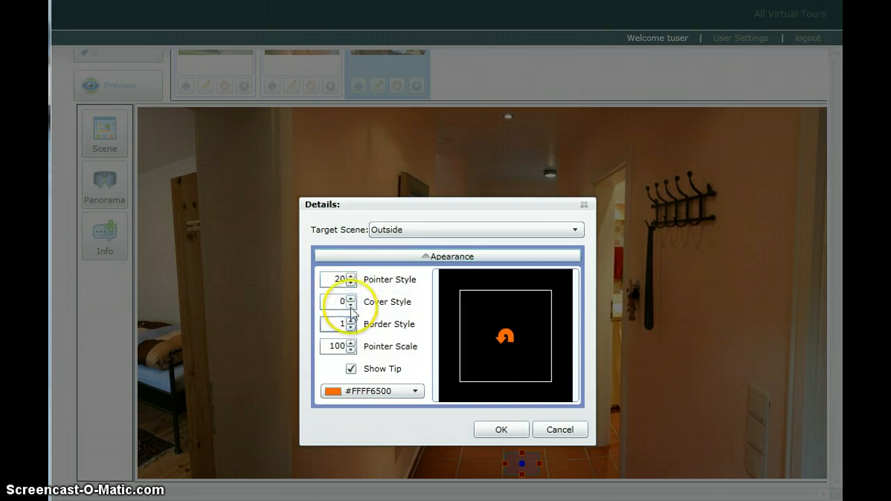
{"action": "left_click", "coordinate": [350, 328]}
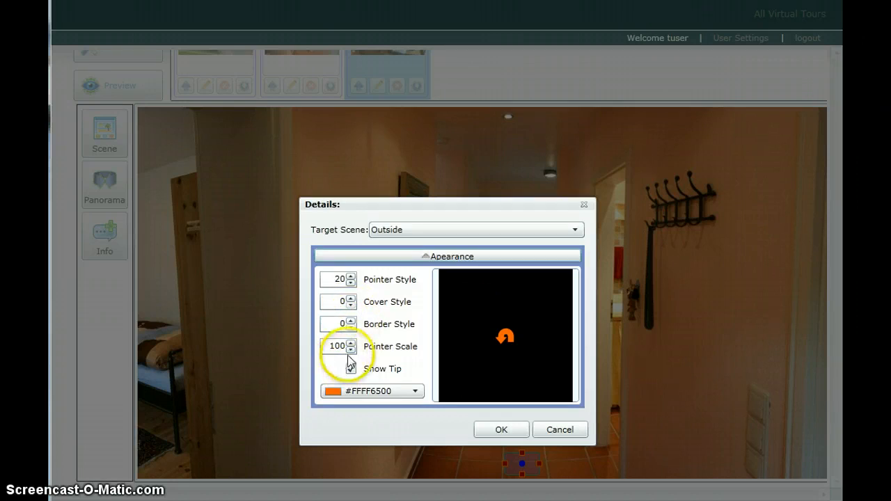
Step: Set the Outside hit area's pointer scale to 108 and turn off its tip
{"action": "left_click", "coordinate": [351, 343]}
{"action": "left_click", "coordinate": [351, 343]}
{"action": "left_click", "coordinate": [351, 342]}
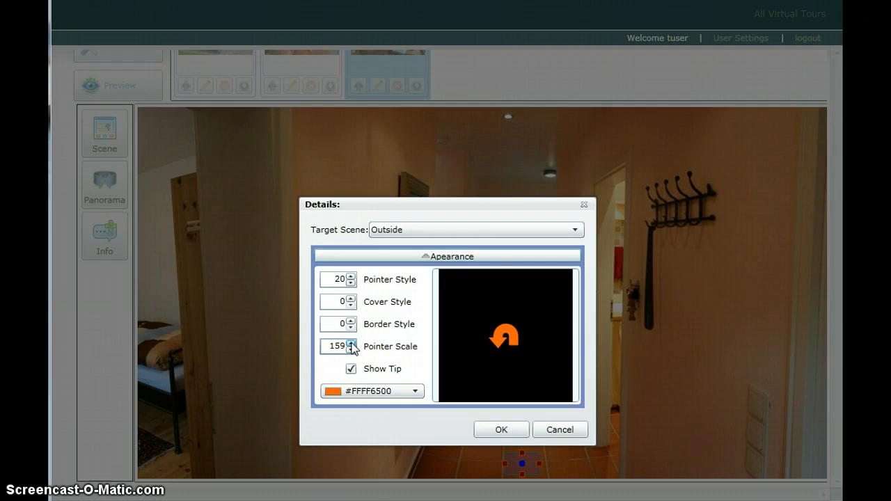
{"action": "left_click", "coordinate": [350, 350]}
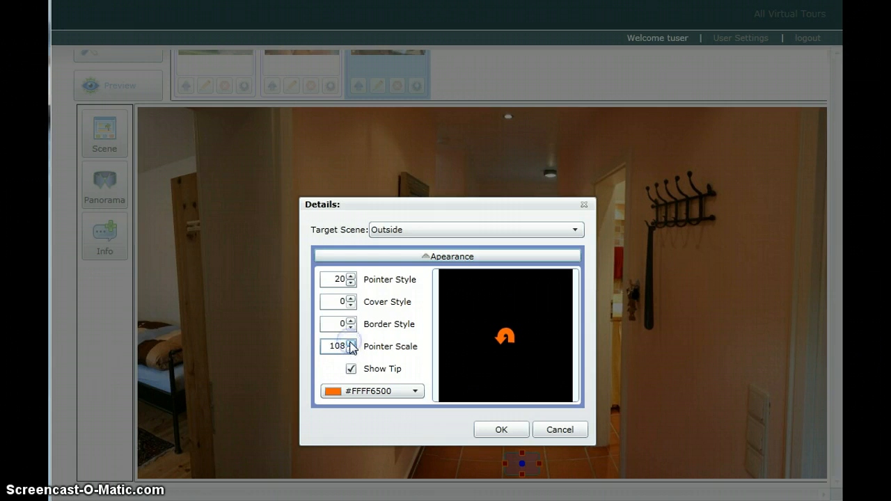
{"action": "left_click", "coordinate": [351, 369]}
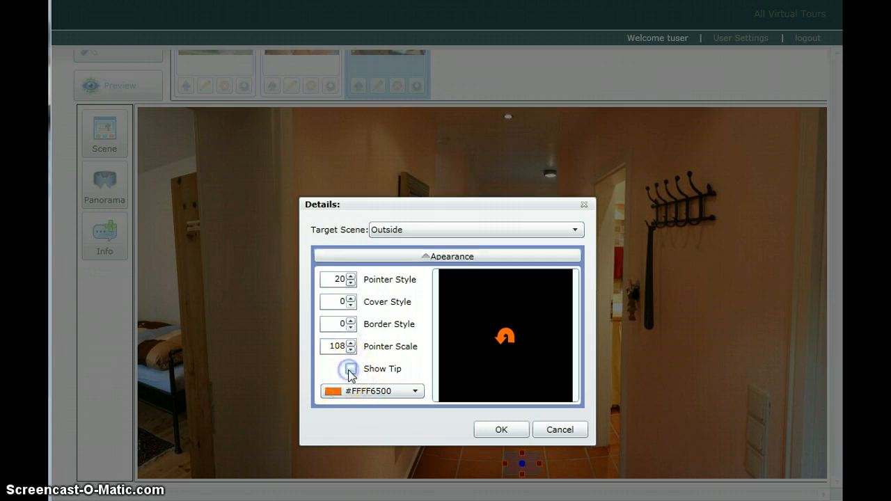
Step: Colour the Outside hit area's pointer Lime Green and apply its details
{"action": "left_click", "coordinate": [416, 392]}
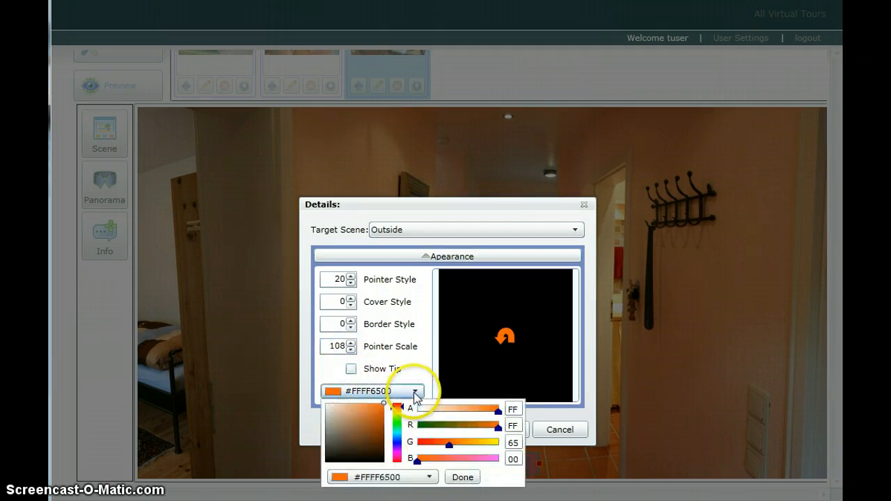
{"action": "left_click_drag", "start_coordinate": [399, 410], "coordinate": [399, 423]}
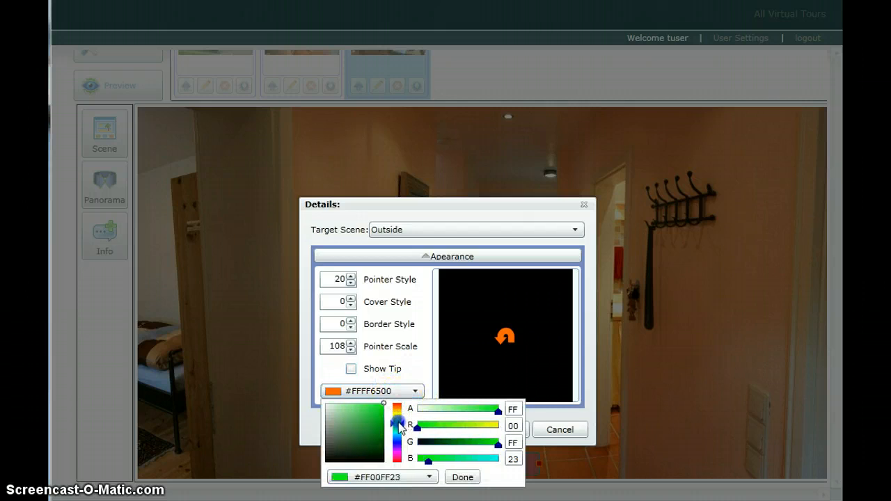
{"action": "left_click", "coordinate": [428, 478]}
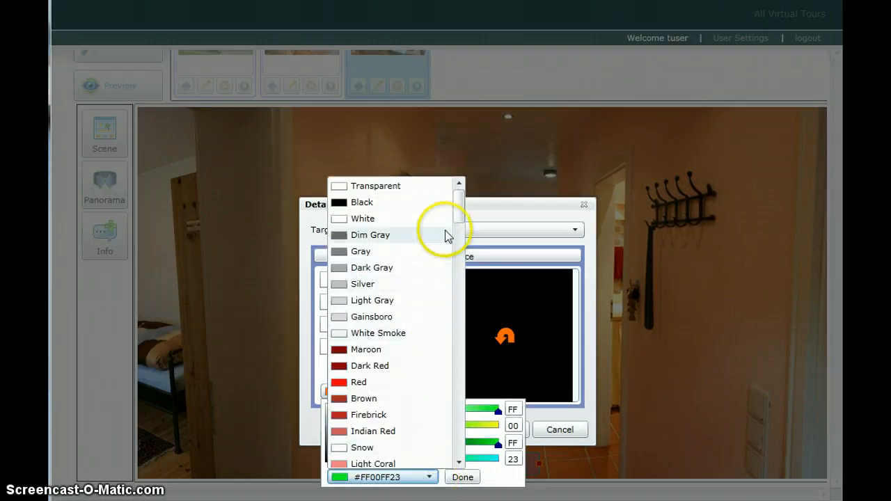
{"action": "left_click_drag", "start_coordinate": [457, 203], "coordinate": [457, 313]}
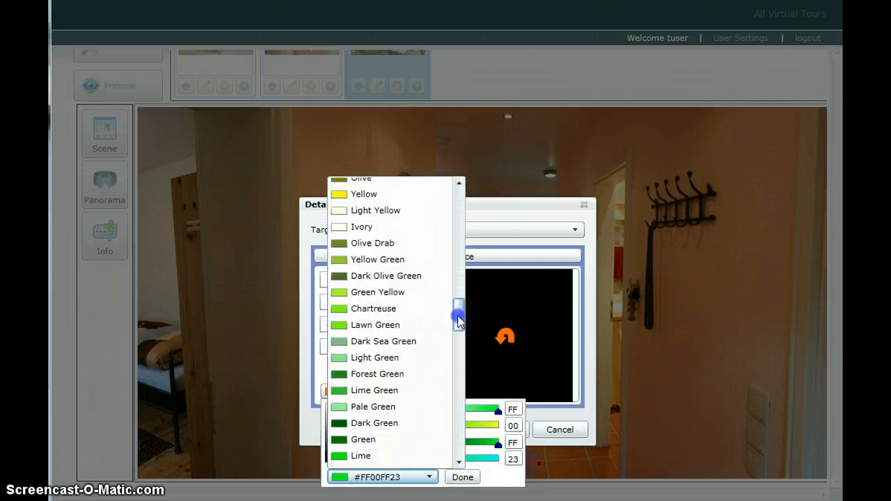
{"action": "left_click", "coordinate": [372, 390]}
{"action": "left_click", "coordinate": [460, 477]}
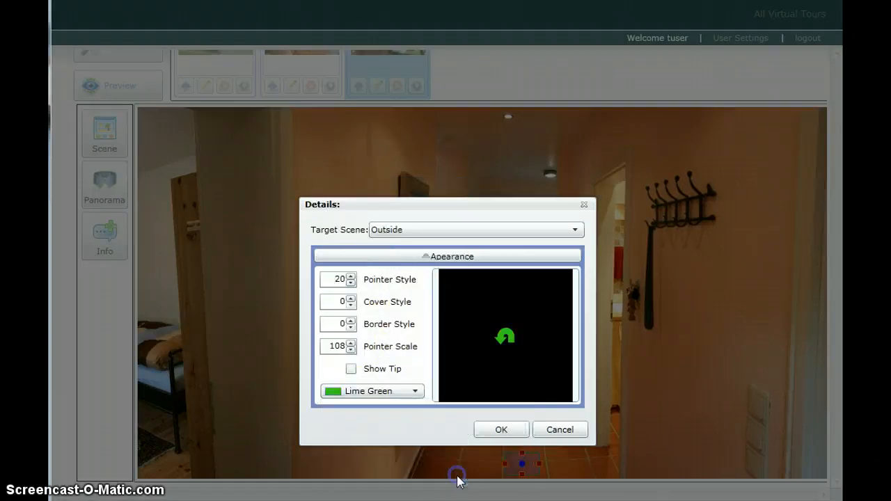
{"action": "left_click", "coordinate": [498, 431]}
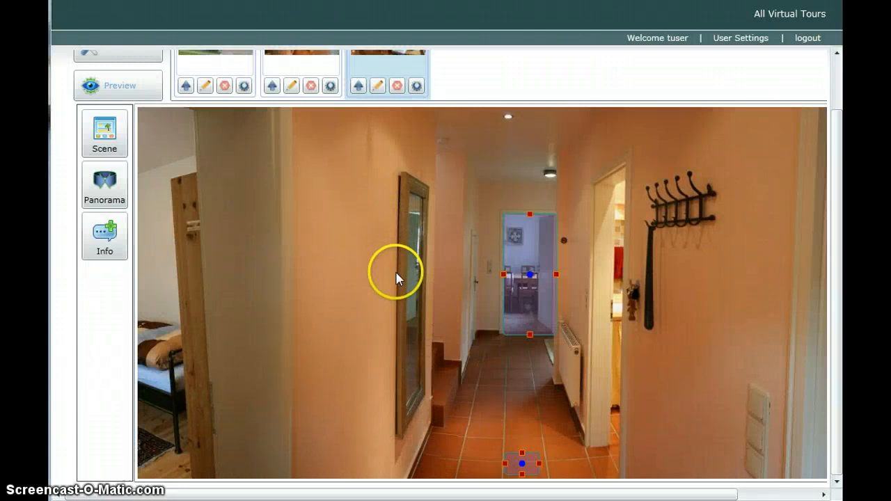
Step: Preview the tour, entering through the front door's arrow and returning outside through the green pointer on the hallway floor
{"action": "scroll", "coordinate": [390, 268], "scroll_direction": "up", "scroll_amount": 2}
{"action": "left_click", "coordinate": [118, 146]}
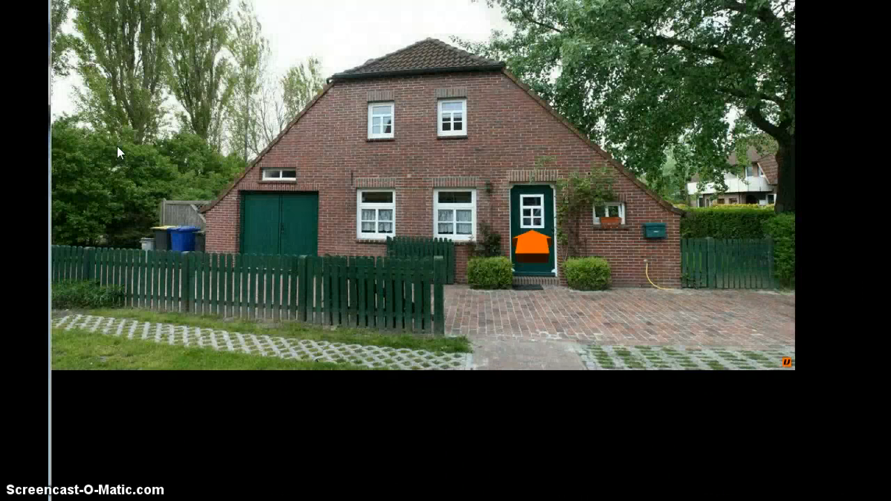
{"action": "left_click", "coordinate": [532, 242]}
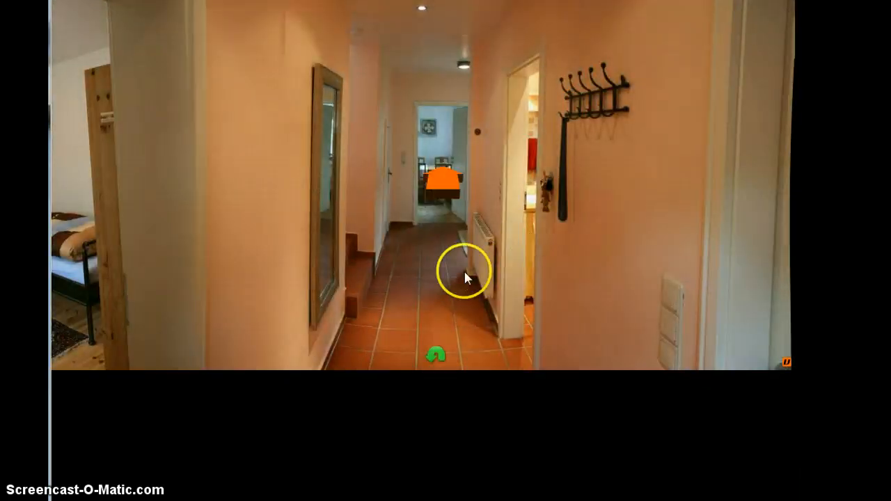
{"action": "left_click", "coordinate": [435, 355]}
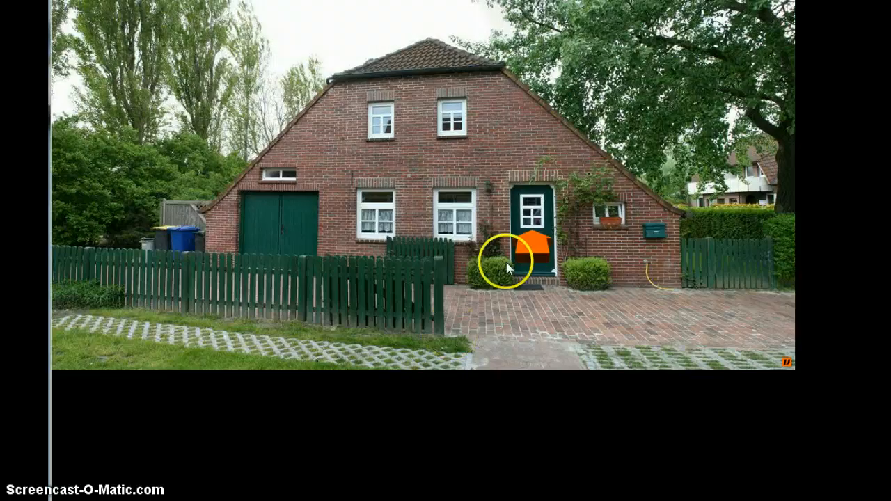
Step: Re-enter the house in the preview, go through to the Kitchen scene, and go back to the hallway
{"action": "left_click", "coordinate": [532, 240]}
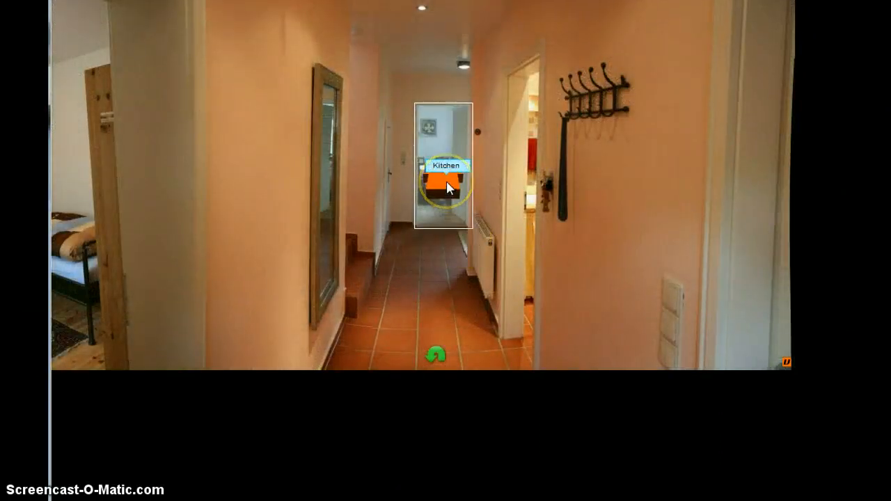
{"action": "left_click", "coordinate": [446, 184]}
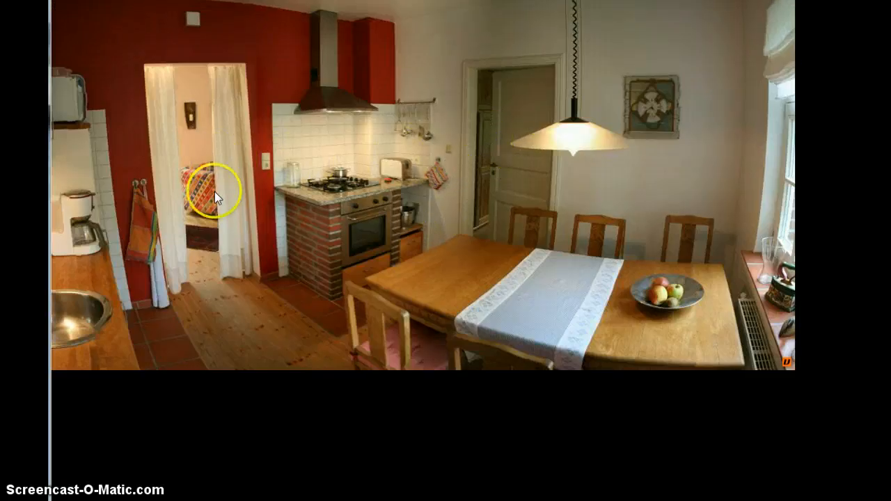
{"action": "right_click", "coordinate": [391, 201]}
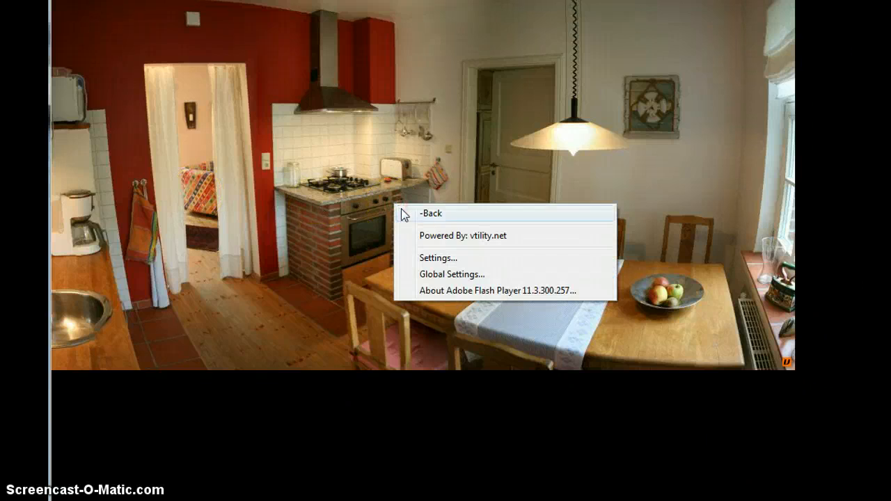
{"action": "left_click", "coordinate": [401, 209]}
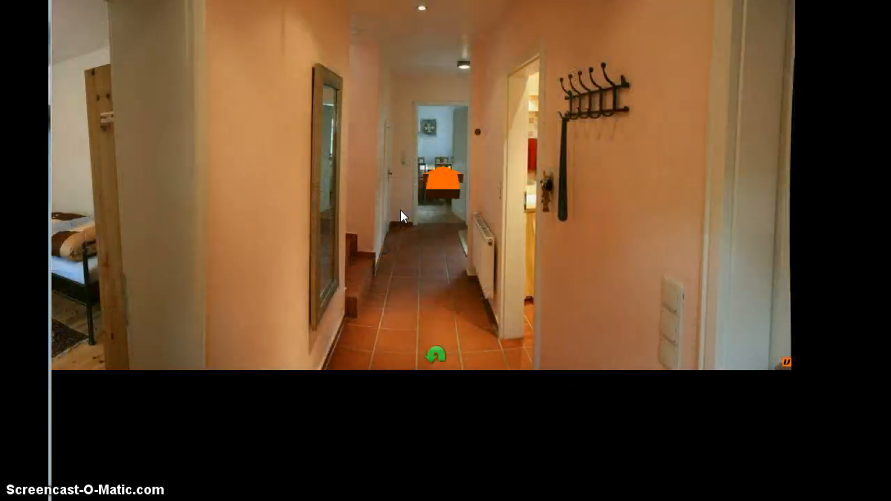